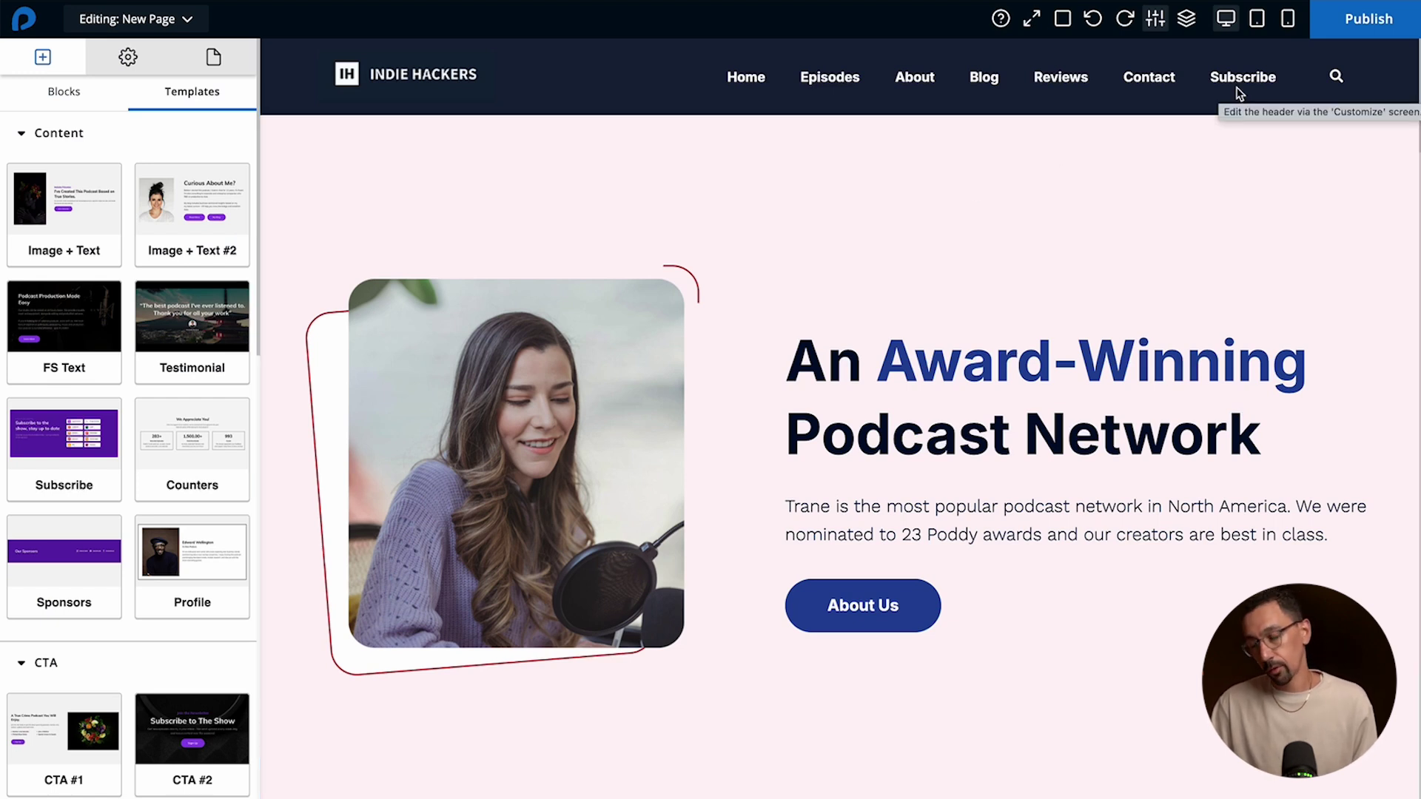
Preview the hero at tablet width, then at mobile width.
{"action": "left_click", "coordinate": [1257, 19]}
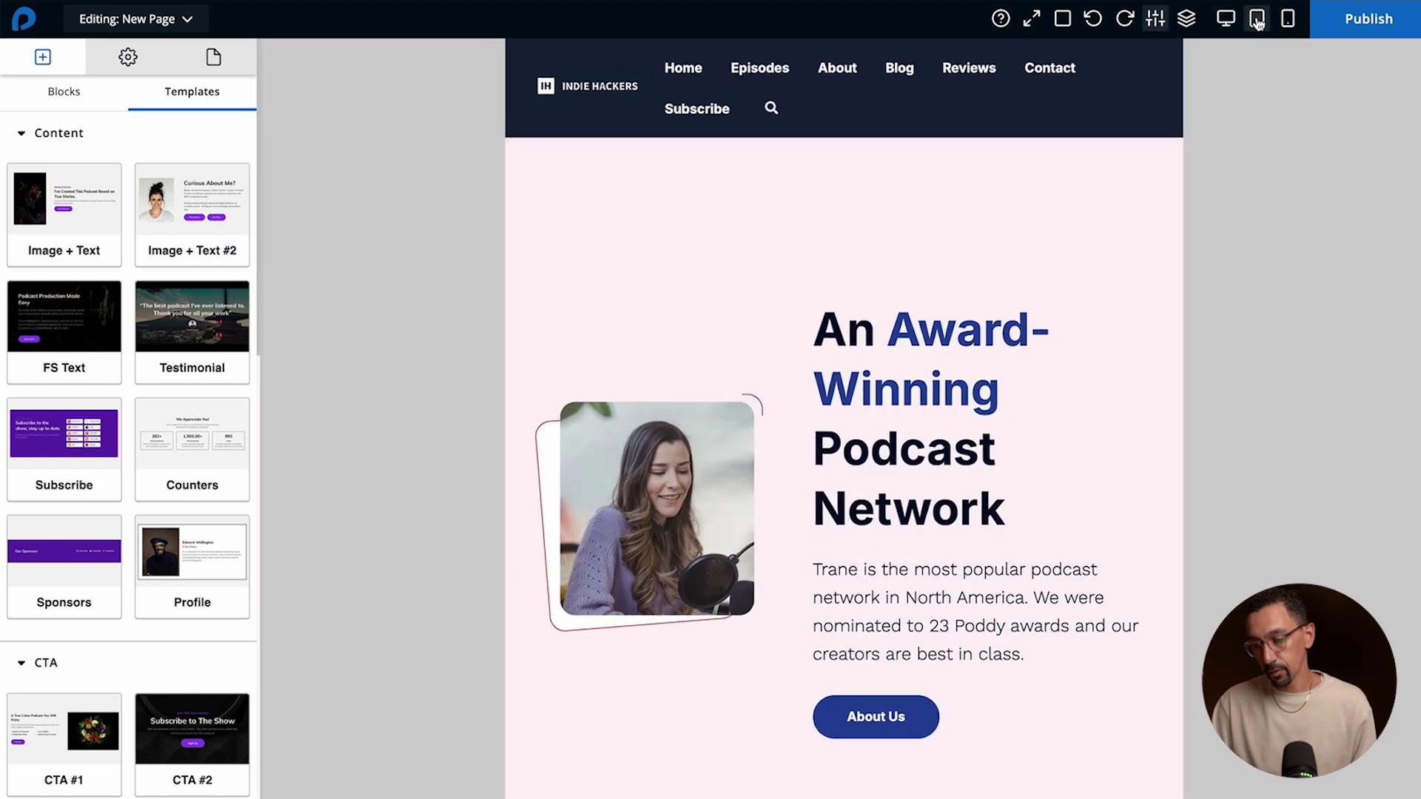
{"action": "left_click", "coordinate": [1289, 20]}
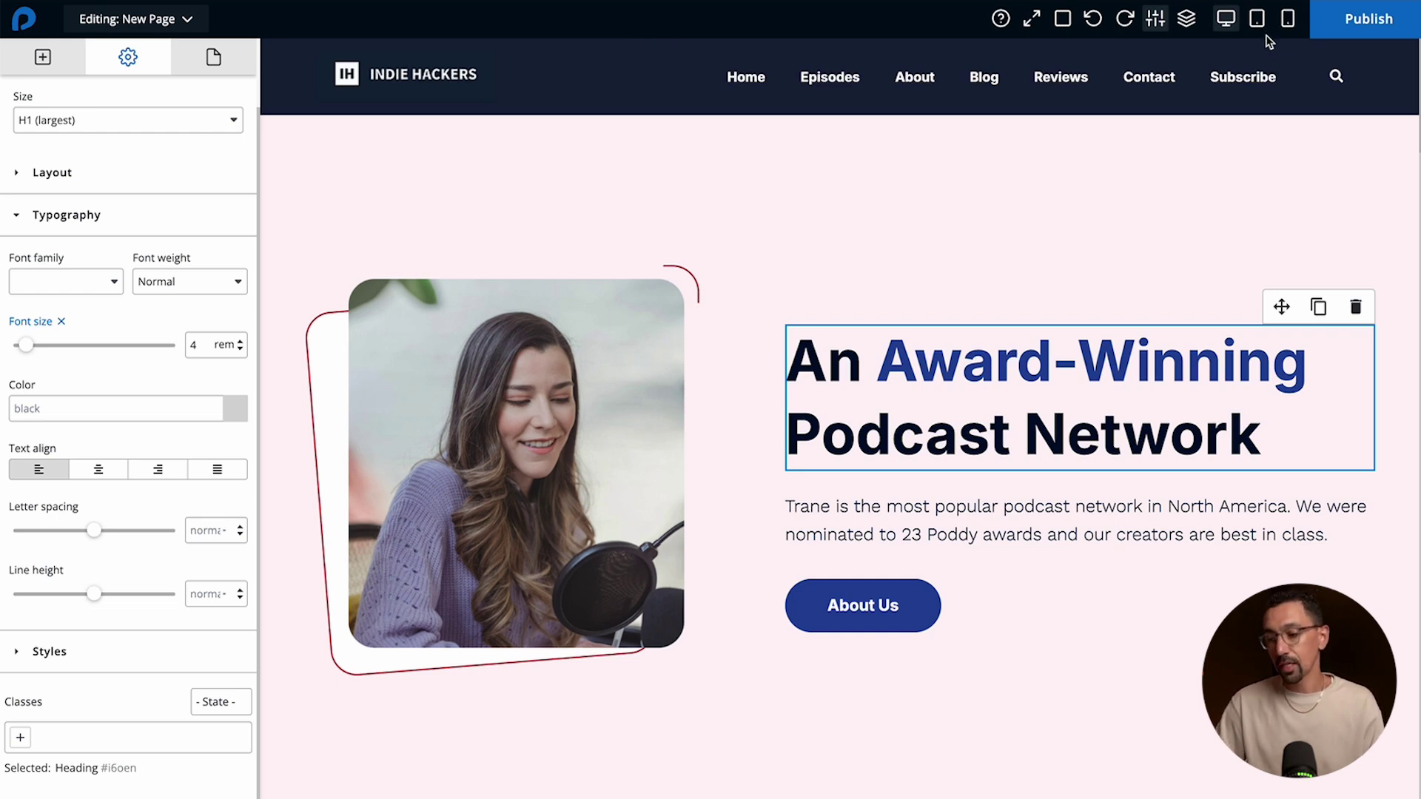
{"action": "left_click", "coordinate": [1257, 22]}
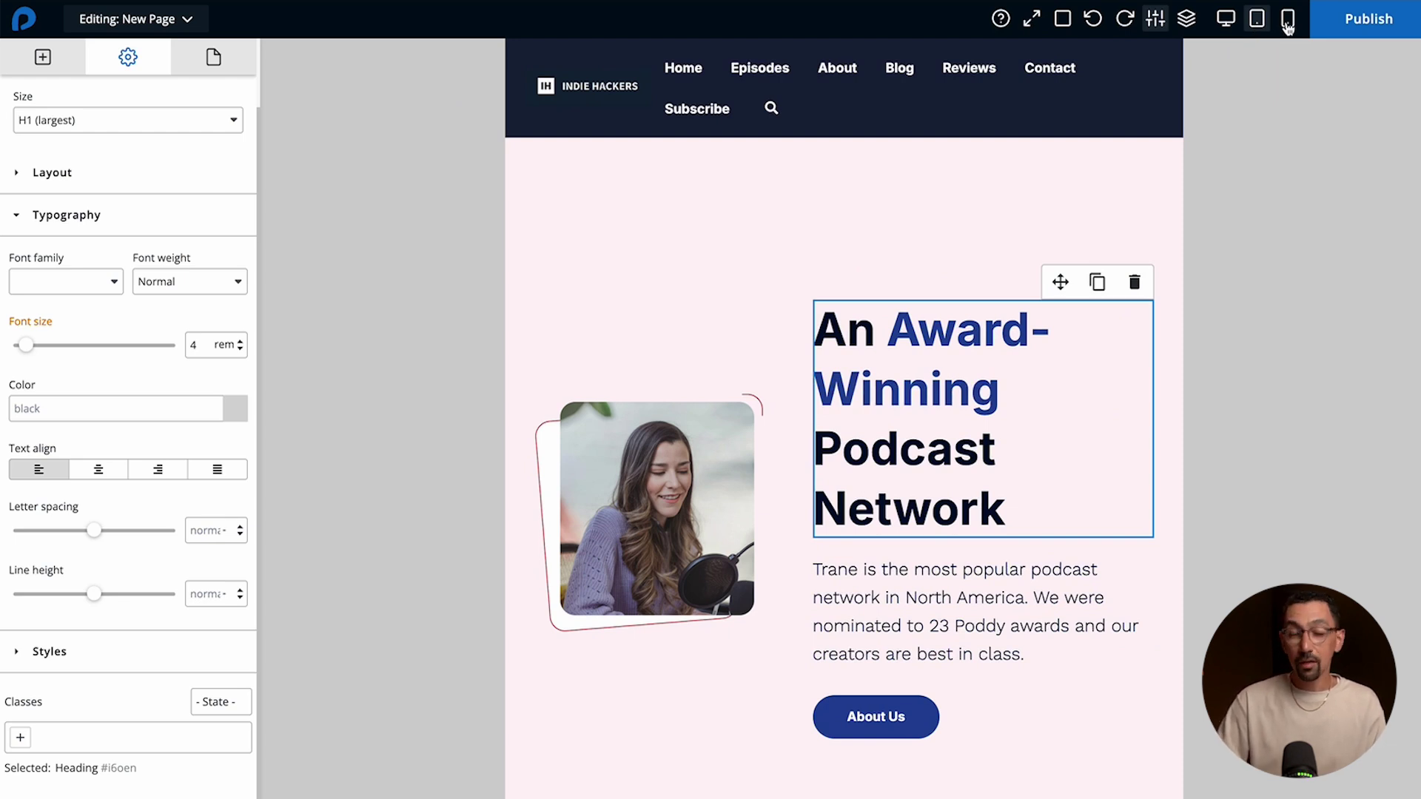
{"action": "left_click", "coordinate": [1288, 22]}
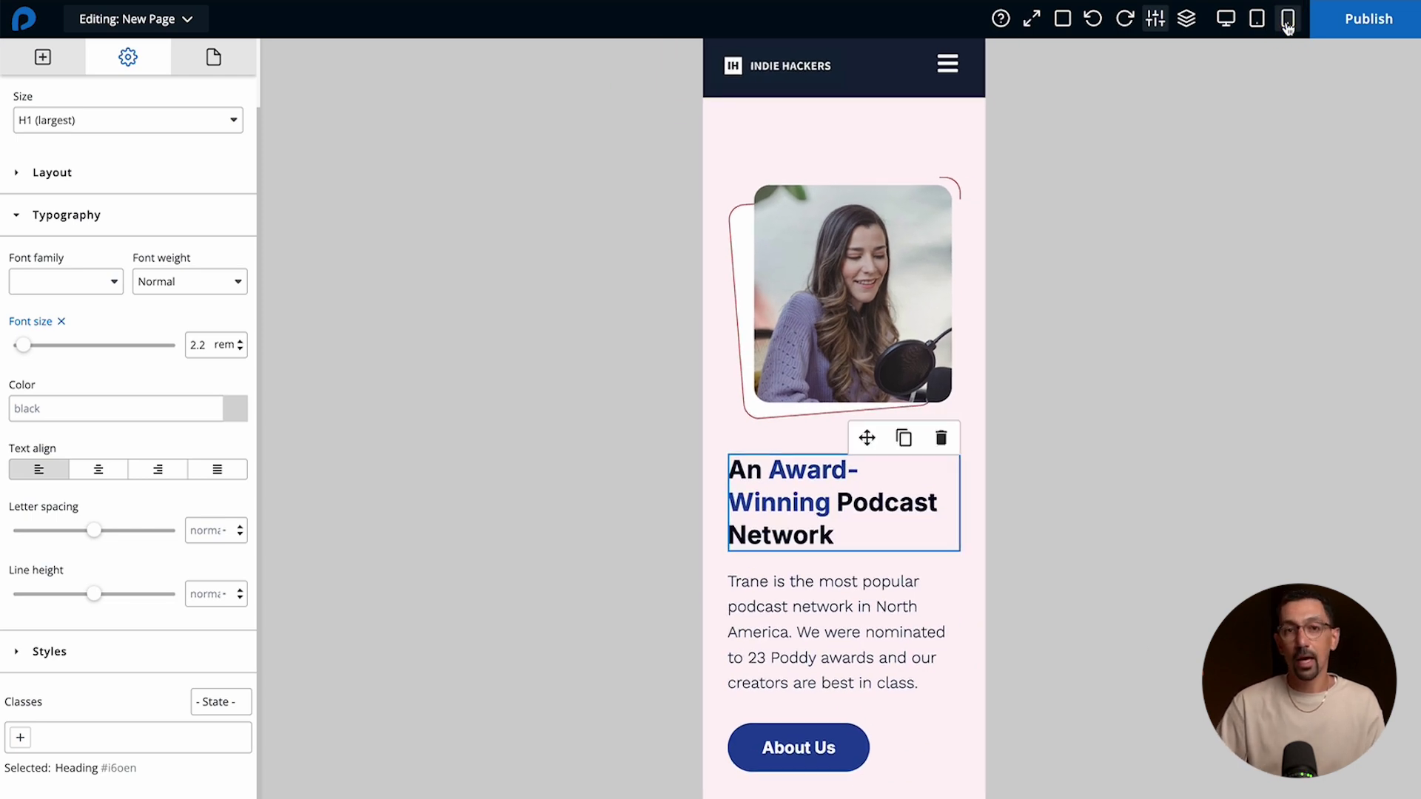
{"action": "left_click", "coordinate": [1288, 24]}
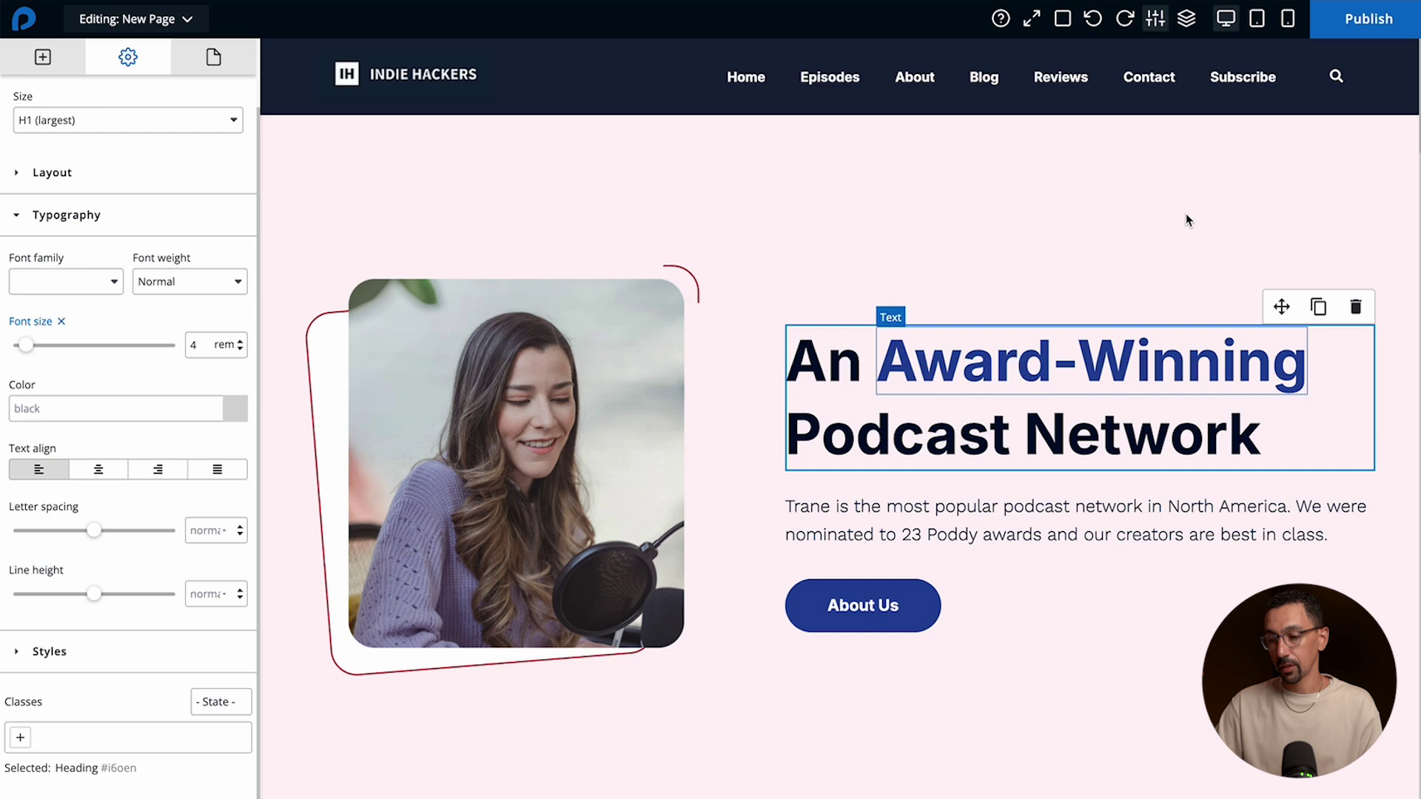
Set the hero heading to 3 rem at tablet width, then check its 2.2 rem size on mobile.
{"action": "left_click", "coordinate": [1258, 22]}
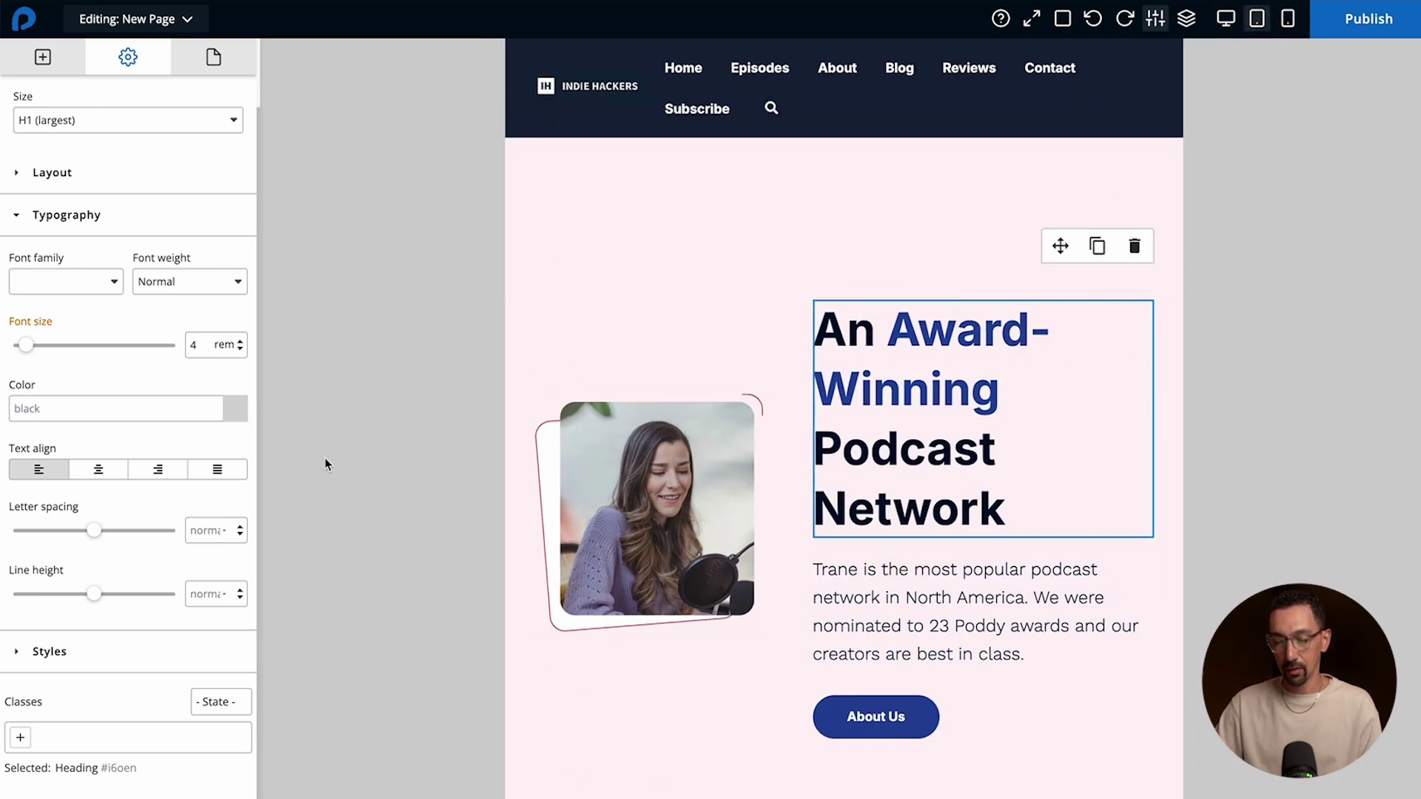
{"action": "left_click", "coordinate": [199, 347]}
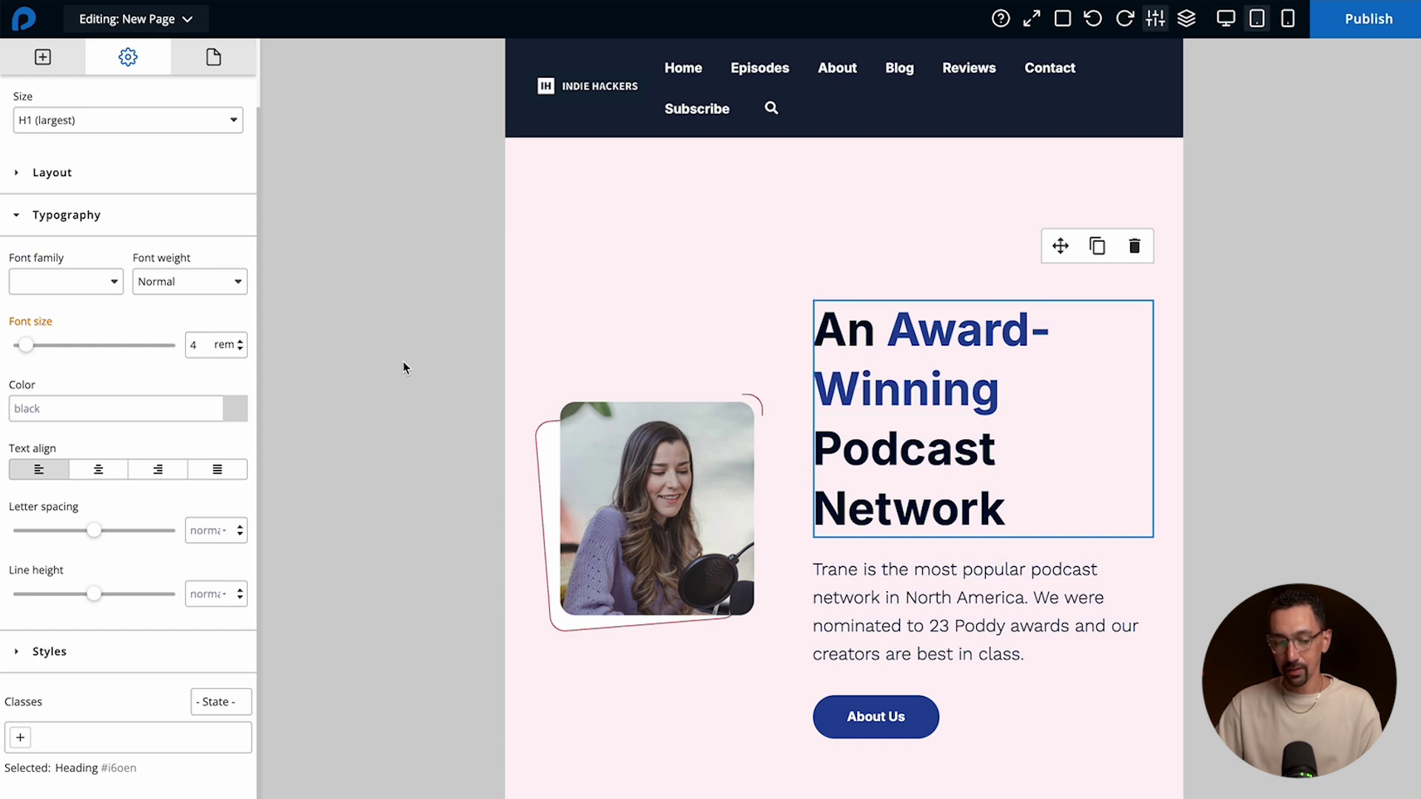
{"action": "left_click", "coordinate": [198, 347]}
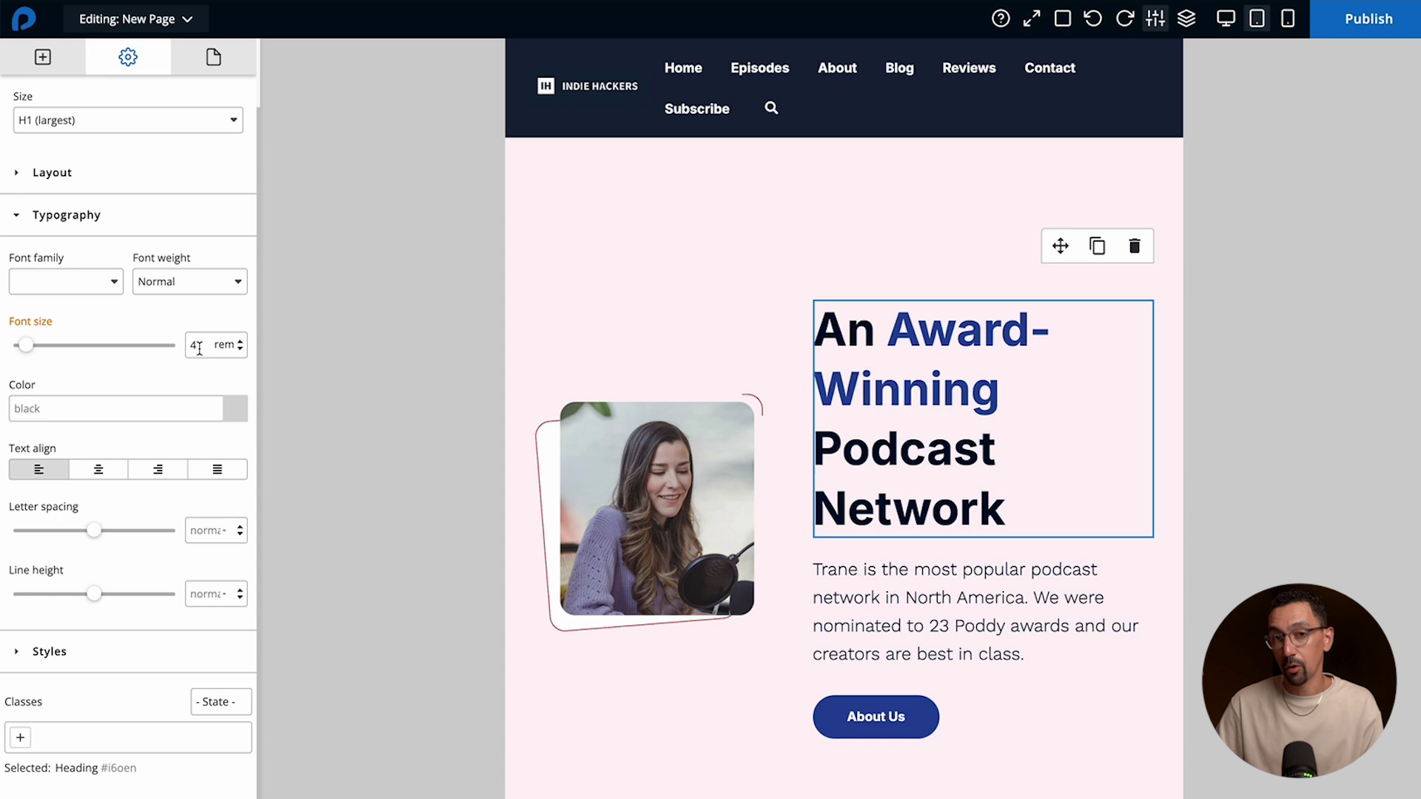
{"action": "key", "text": "BackSpace"}
{"action": "type", "text": "3"}
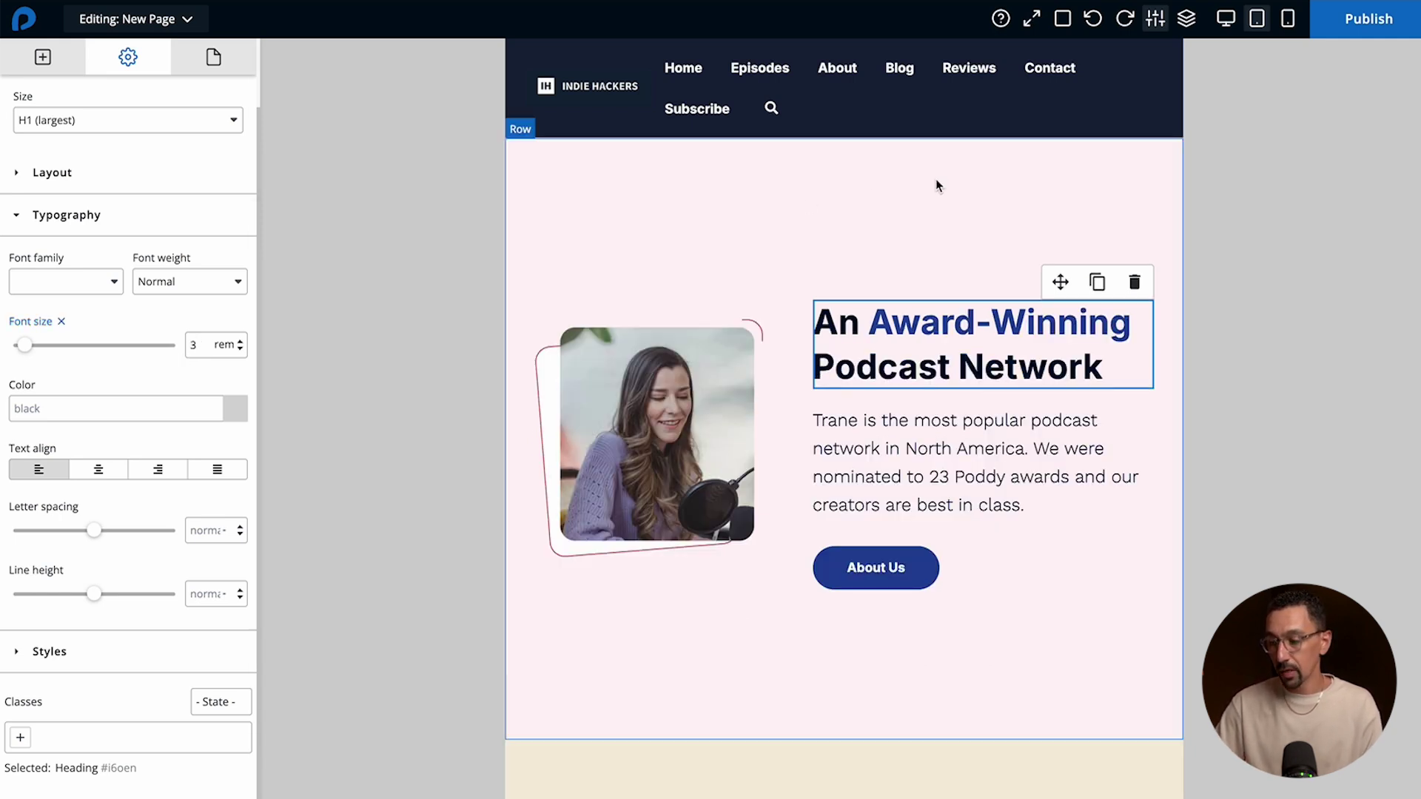
{"action": "left_click", "coordinate": [1288, 21]}
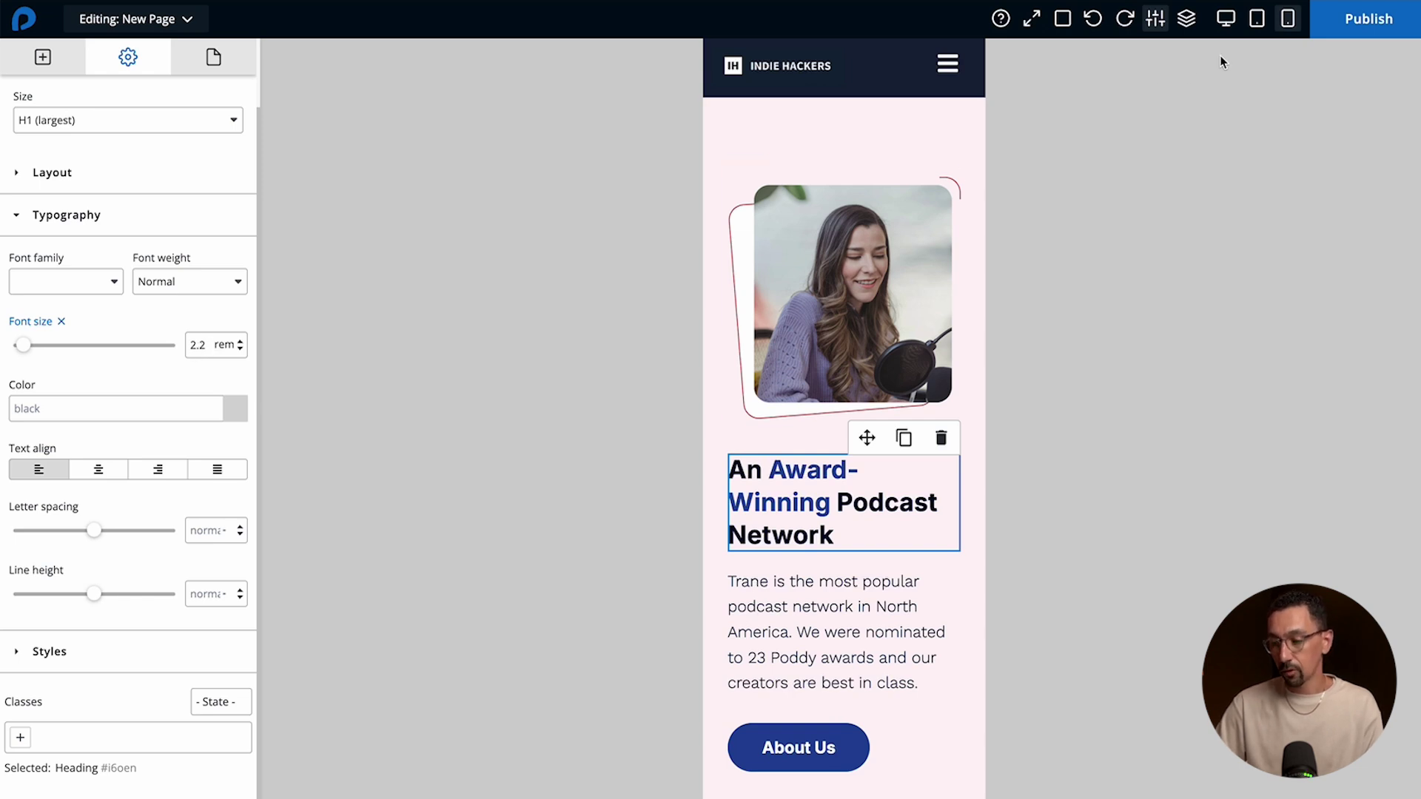
{"action": "left_click", "coordinate": [1225, 21]}
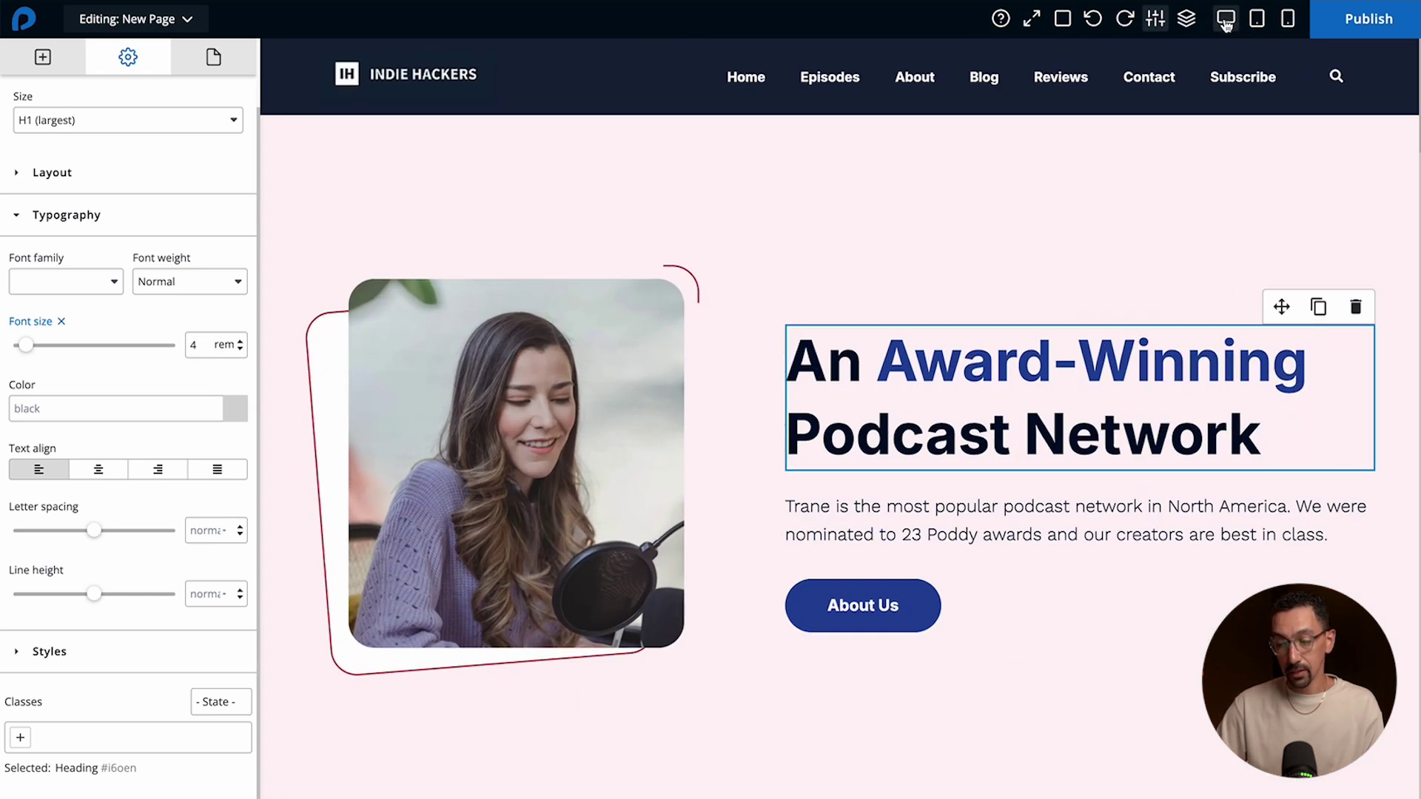
{"action": "left_click", "coordinate": [1286, 21]}
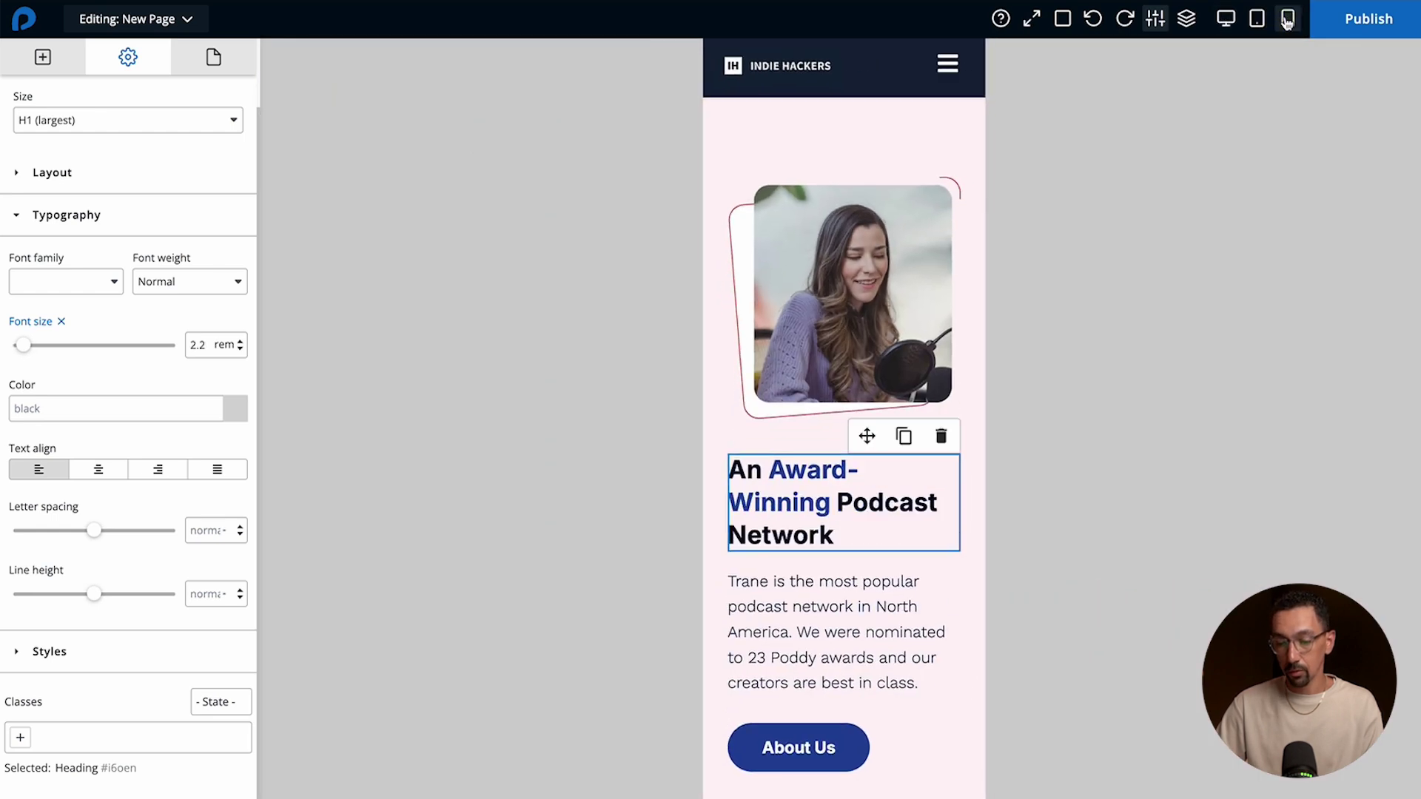
Reset the heading's mobile and tablet font-size overrides, then view the 4 rem heading on mobile.
{"action": "left_click", "coordinate": [62, 324]}
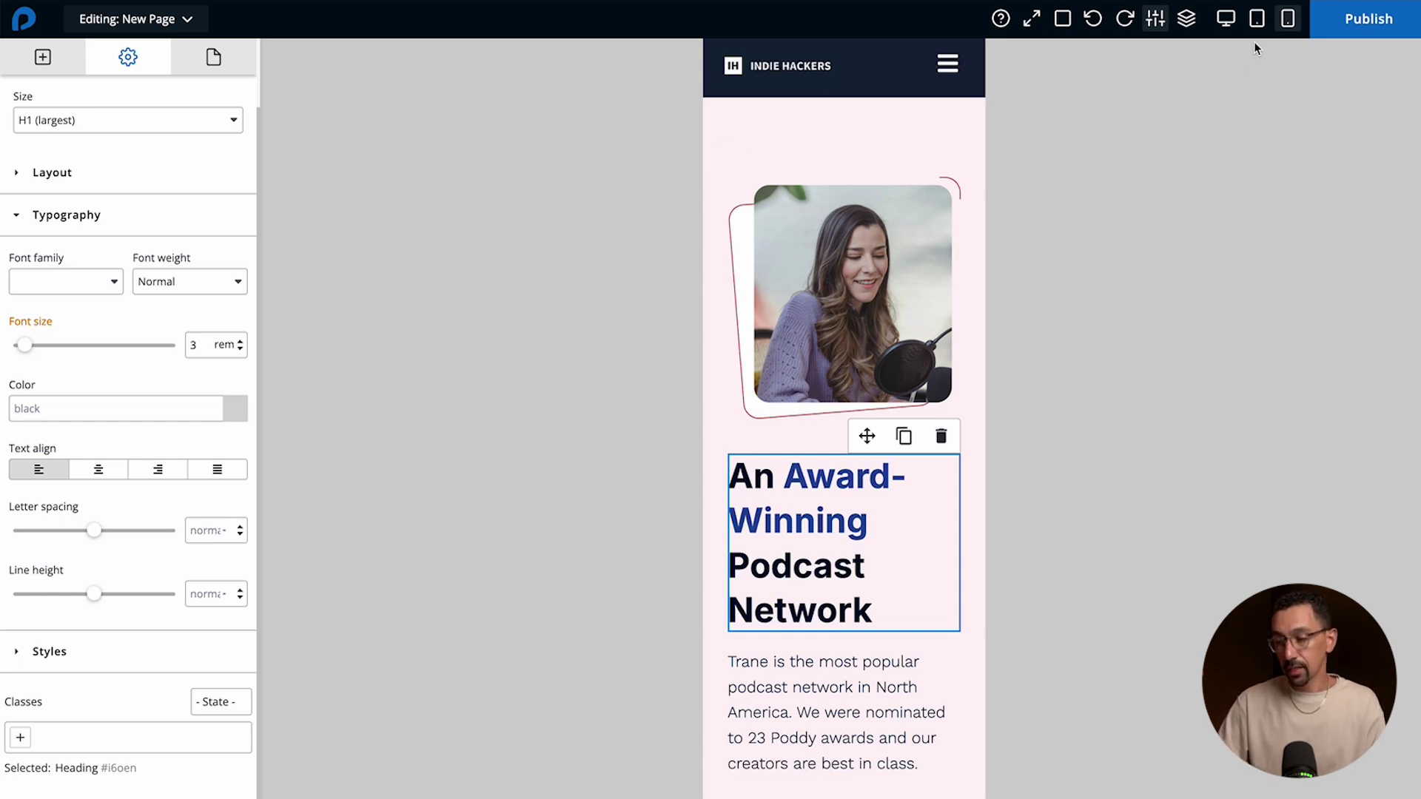
{"action": "left_click", "coordinate": [1257, 19]}
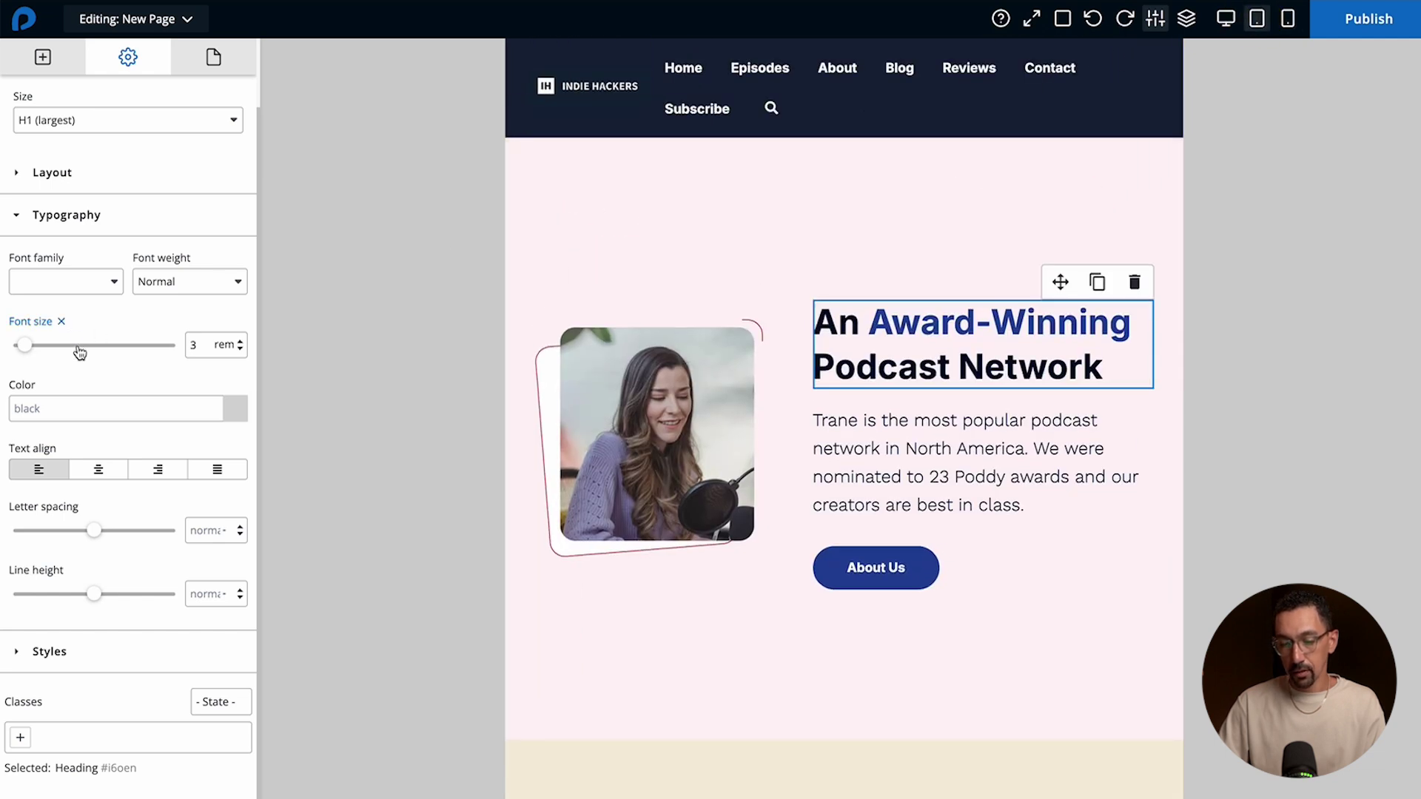
{"action": "left_click", "coordinate": [61, 321]}
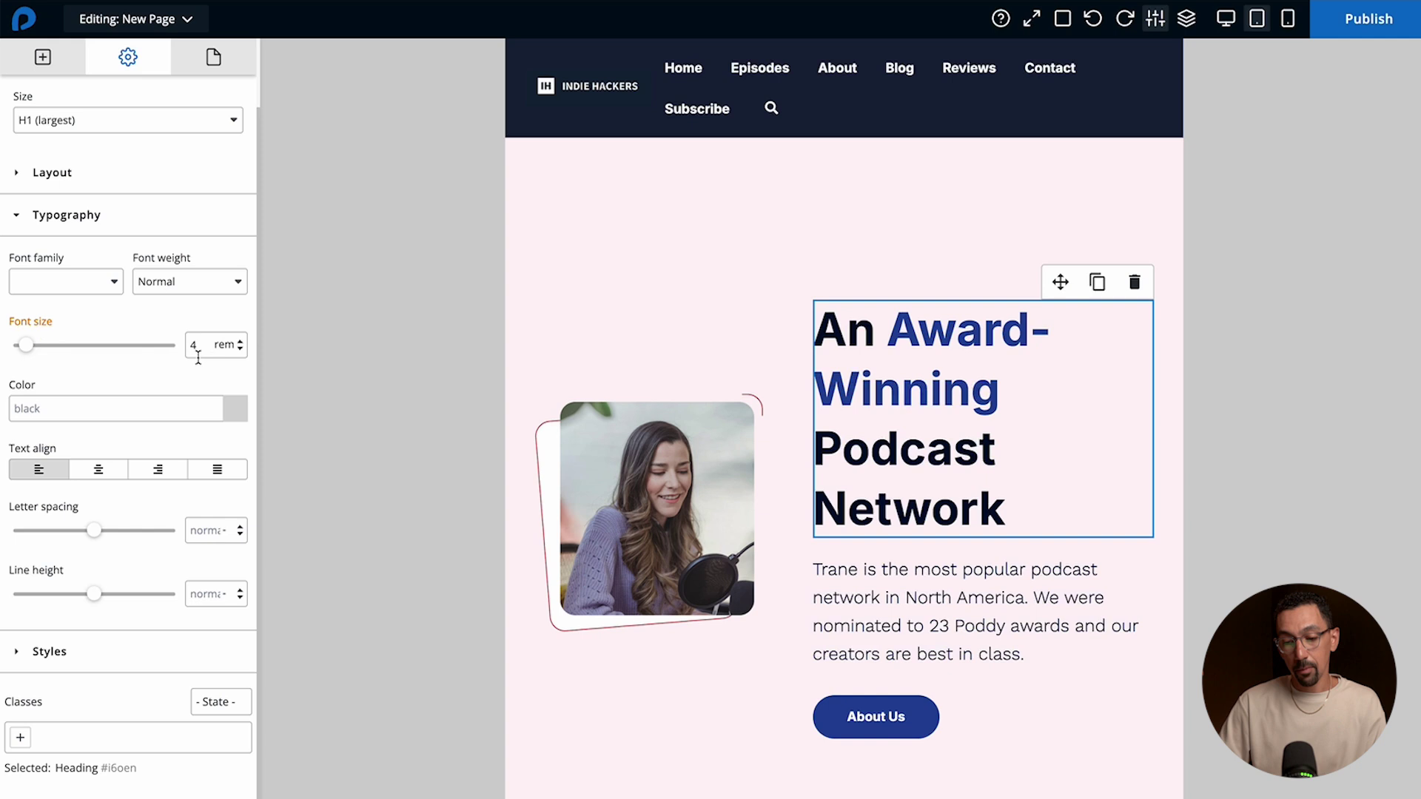
{"action": "left_click", "coordinate": [1288, 21]}
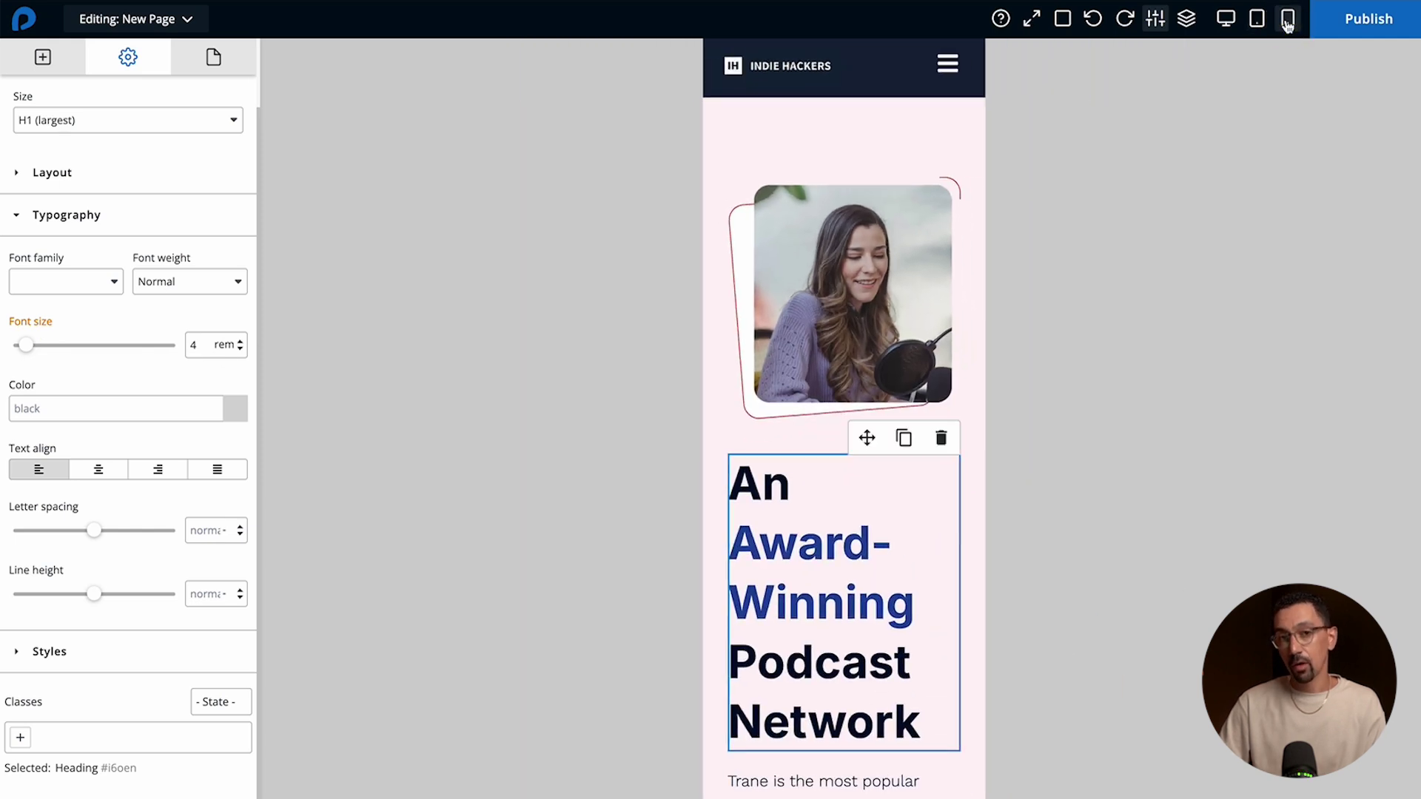
Set the hero heading's font size to 3 rem at tablet width.
{"action": "left_click", "coordinate": [1225, 21]}
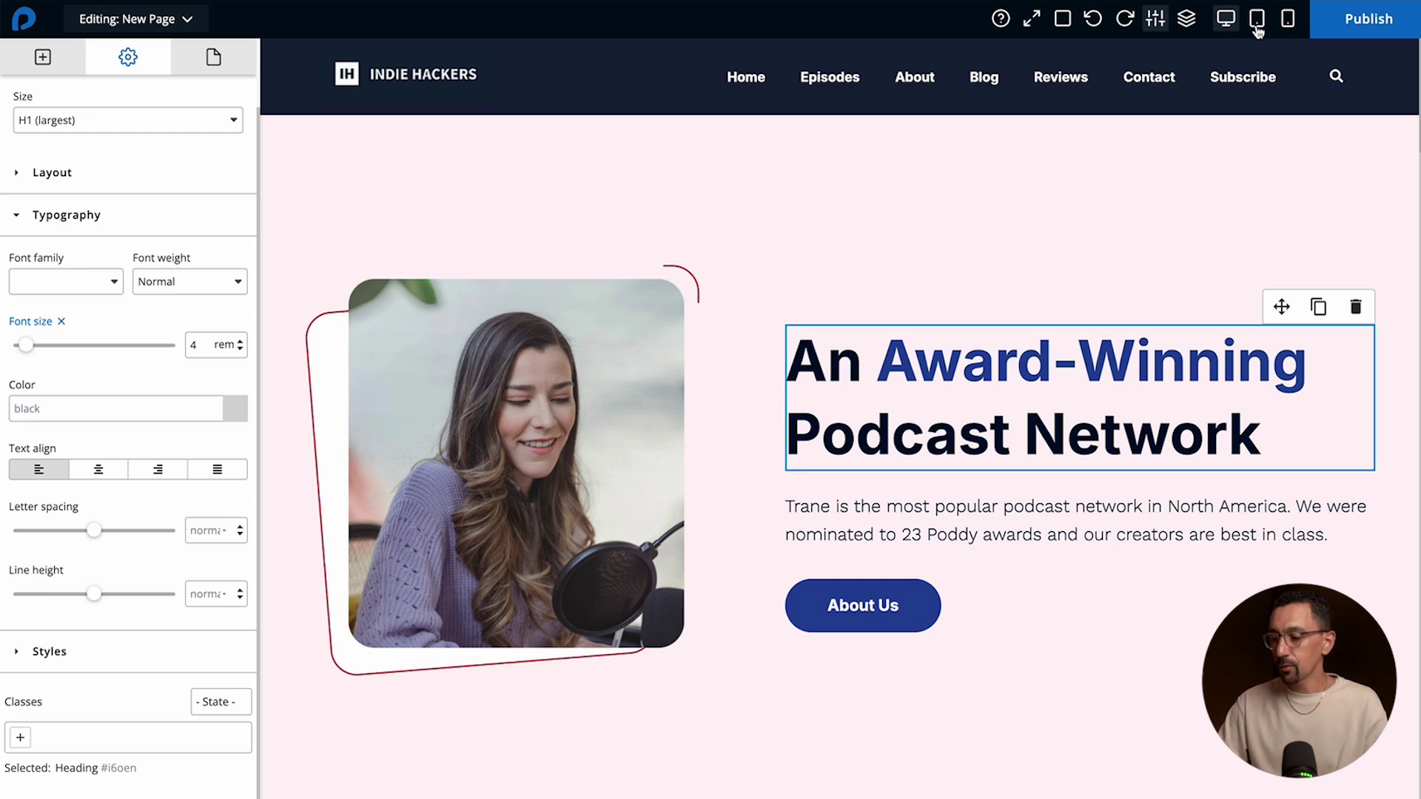
{"action": "left_click", "coordinate": [1257, 19]}
{"action": "double_click", "coordinate": [196, 345]}
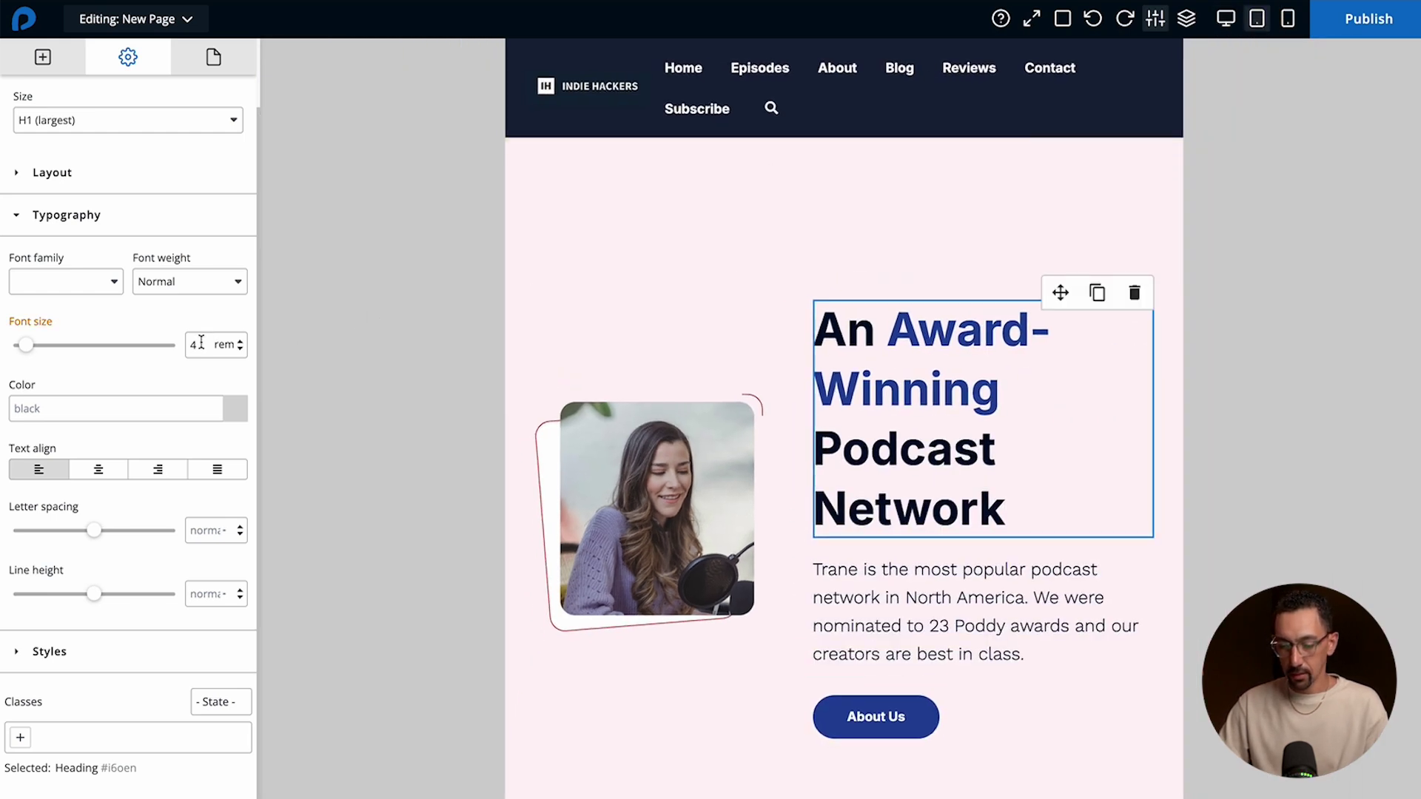
{"action": "type", "text": "3"}
{"action": "key", "text": "Return"}
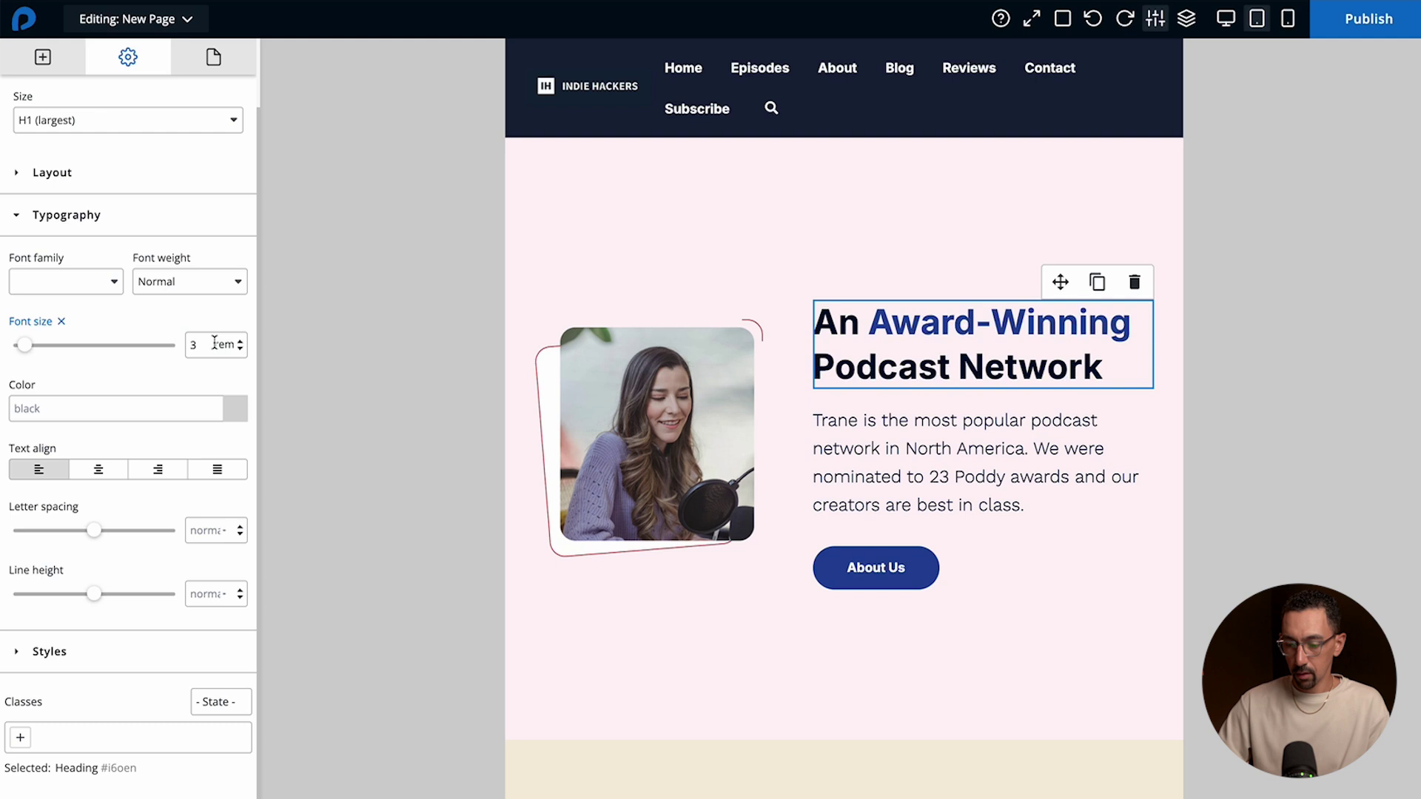
Set the hero heading's font size to 2.3 rem at mobile width.
{"action": "left_click", "coordinate": [1289, 22]}
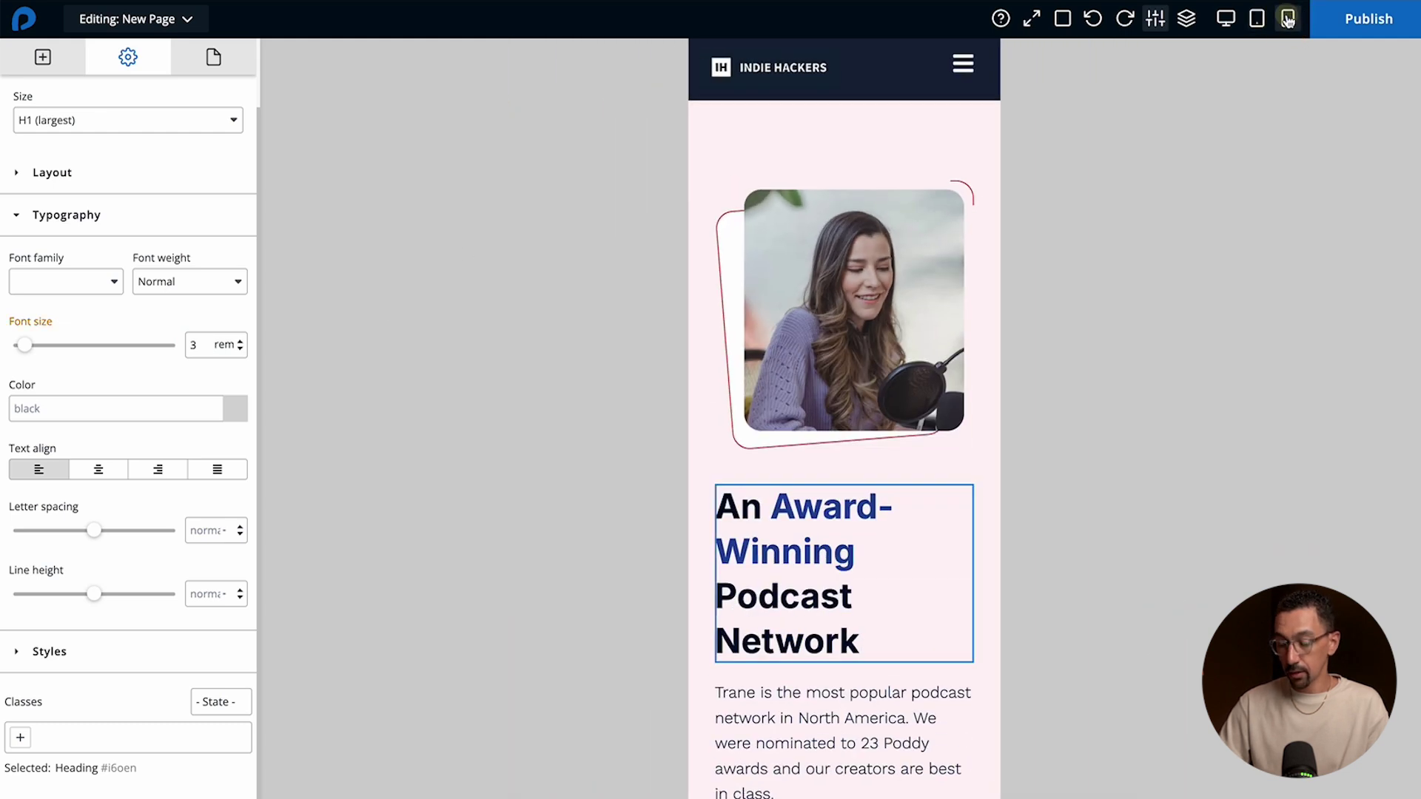
{"action": "left_click", "coordinate": [200, 344]}
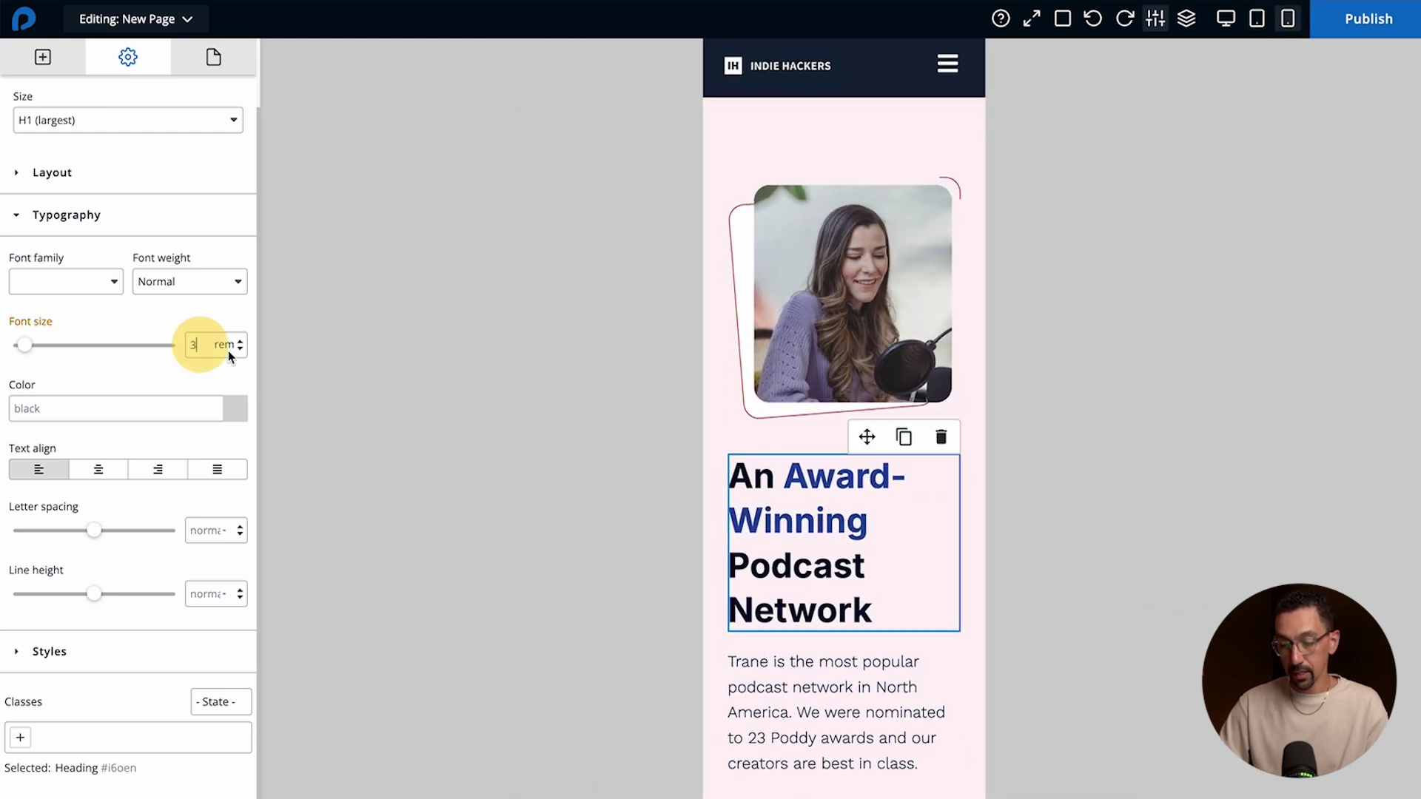
{"action": "key", "text": "ctrl+a"}
{"action": "type", "text": "2"}
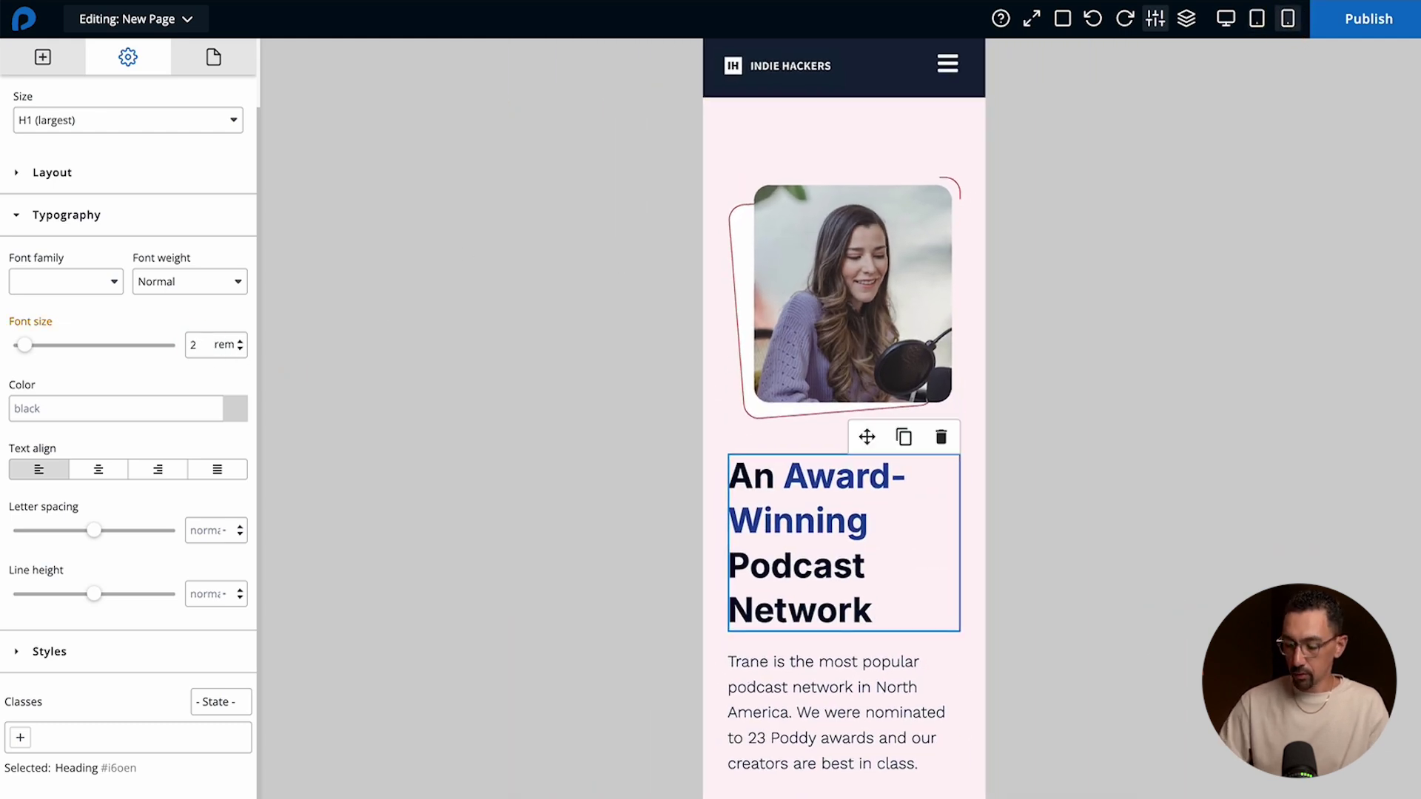
{"action": "type", "text": ".3"}
{"action": "key", "text": "Return"}
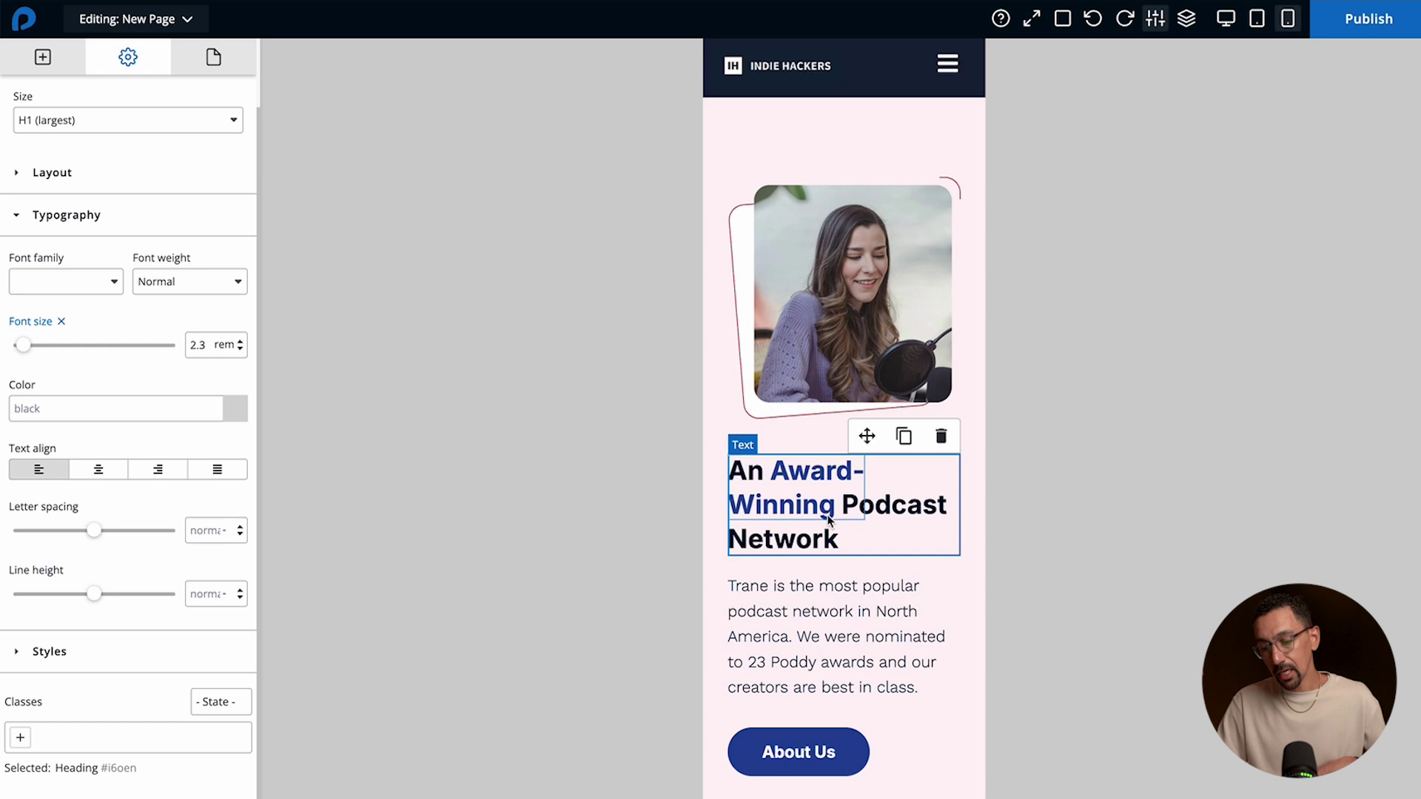
Append '!' so the heading reads 'An Award-Winning Podcast Network!', then preview at desktop width.
{"action": "double_click", "coordinate": [850, 539]}
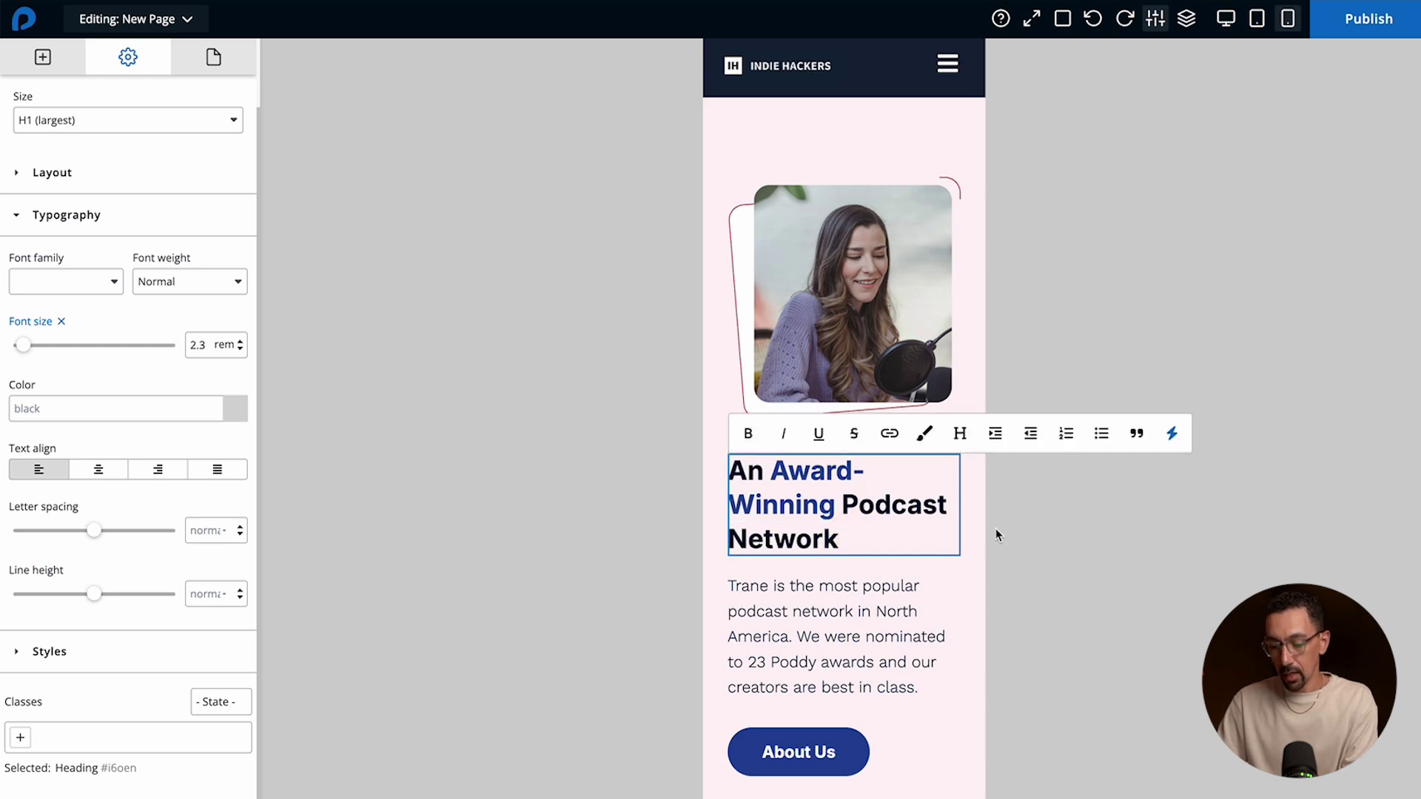
{"action": "type", "text": "!"}
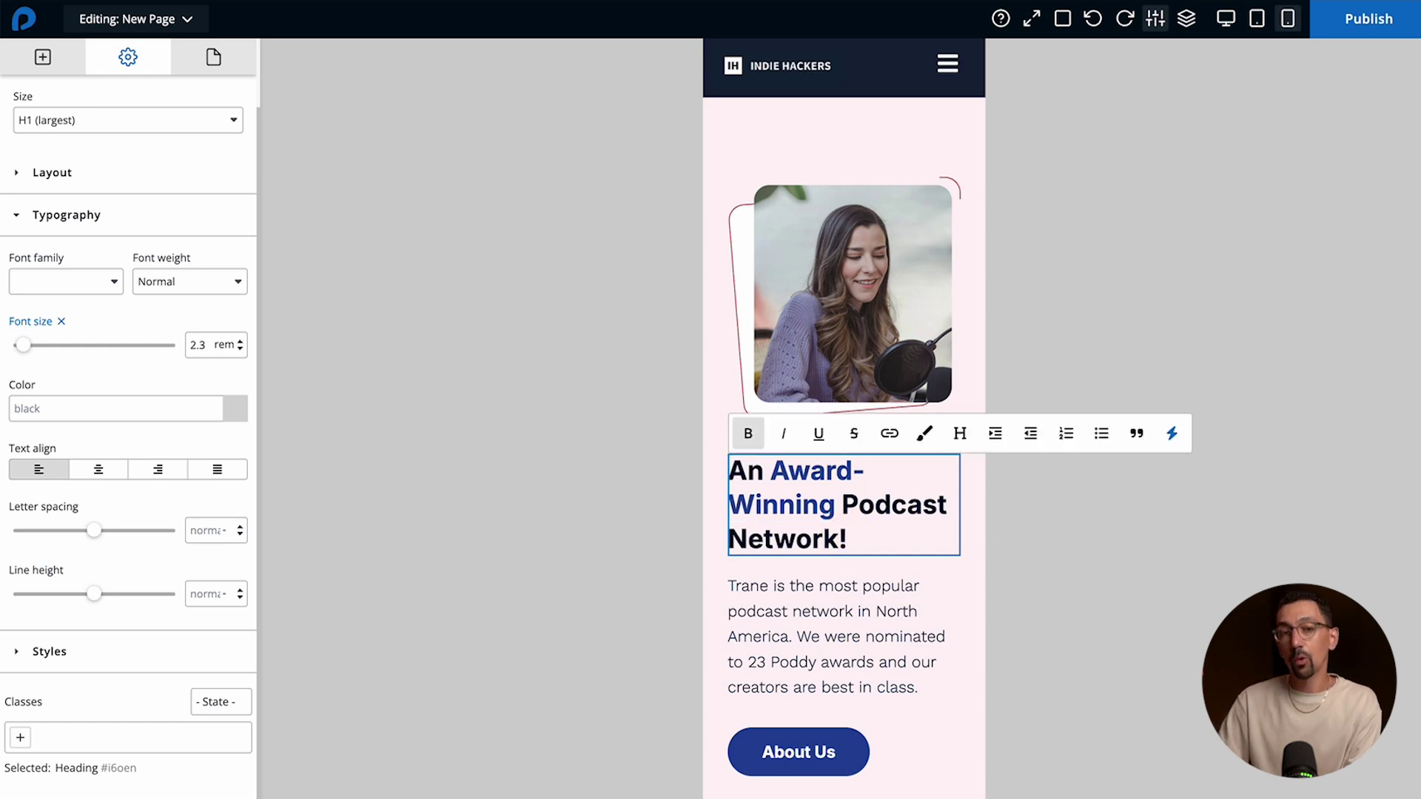
{"action": "left_click", "coordinate": [1226, 25]}
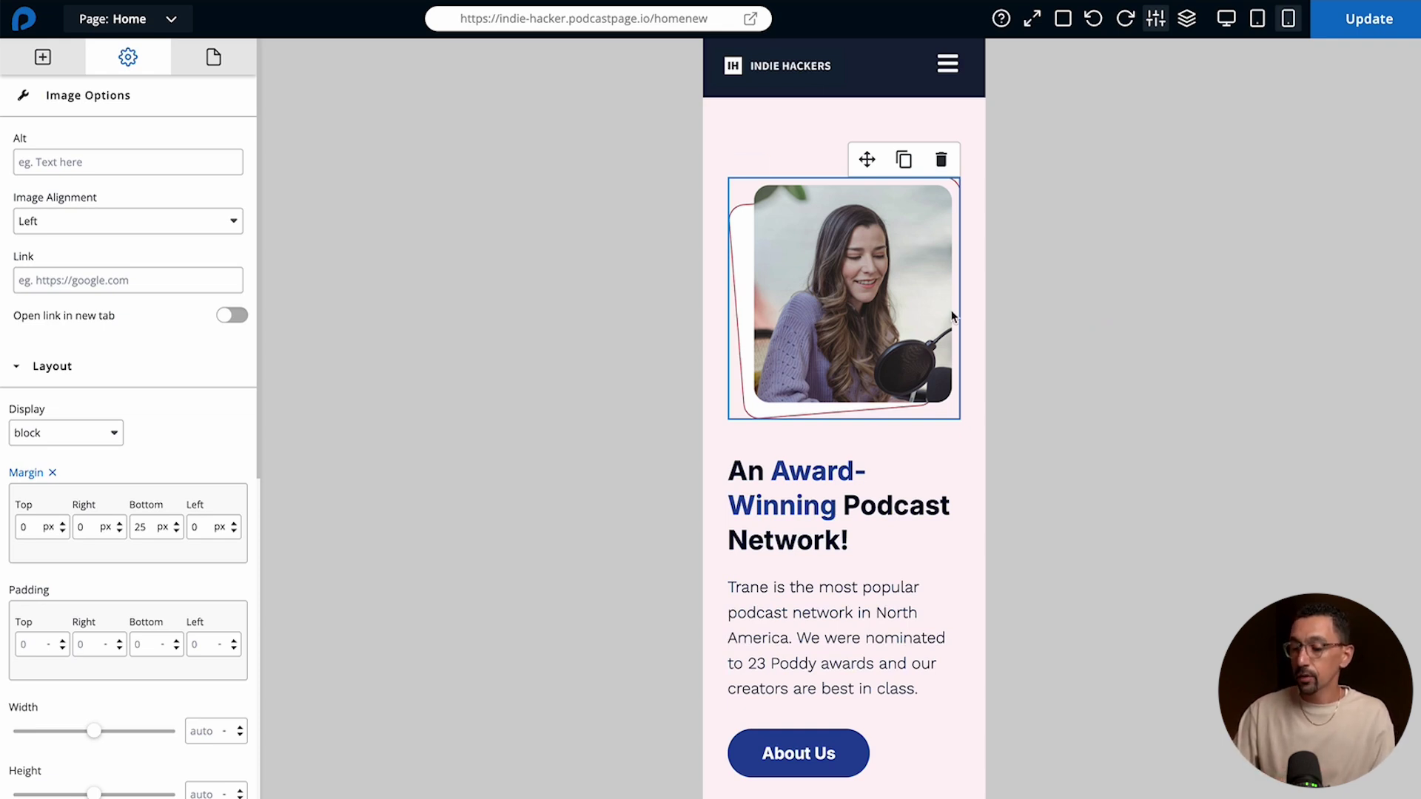
{"action": "left_click", "coordinate": [831, 277]}
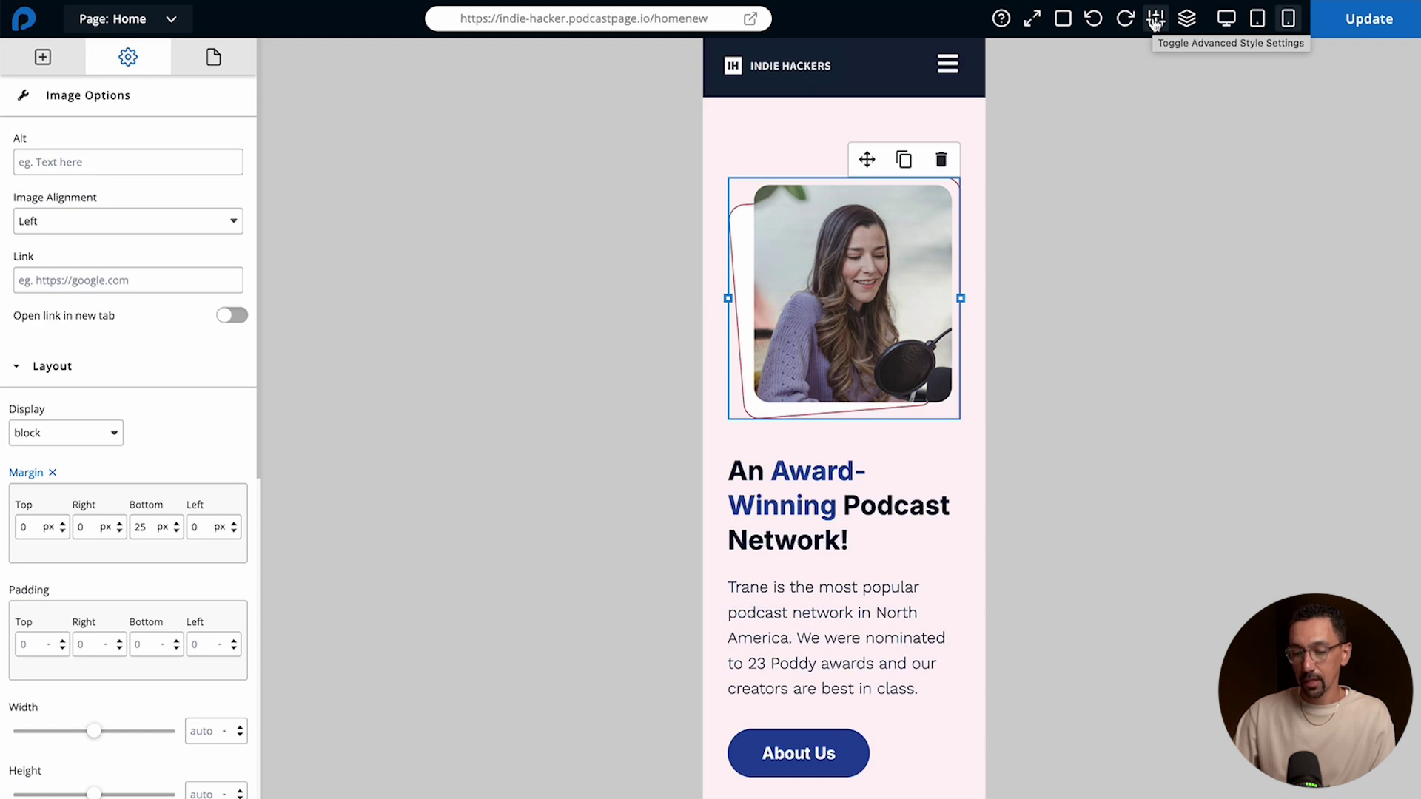
{"action": "scroll", "coordinate": [124, 430], "scroll_direction": "down", "scroll_amount": 3}
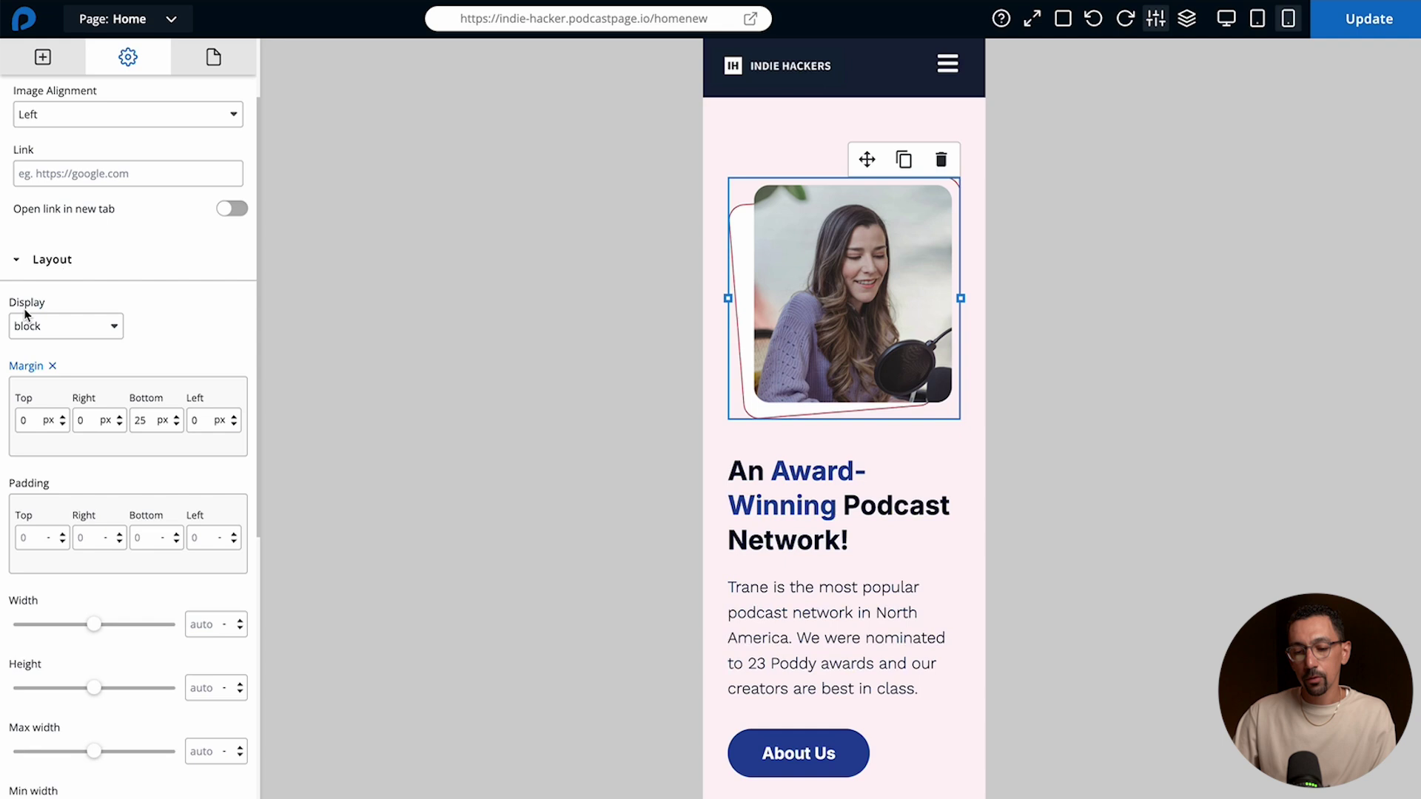
Set the hero image's display to none on mobile, confirming it still shows on tablet and desktop.
{"action": "left_click", "coordinate": [54, 335]}
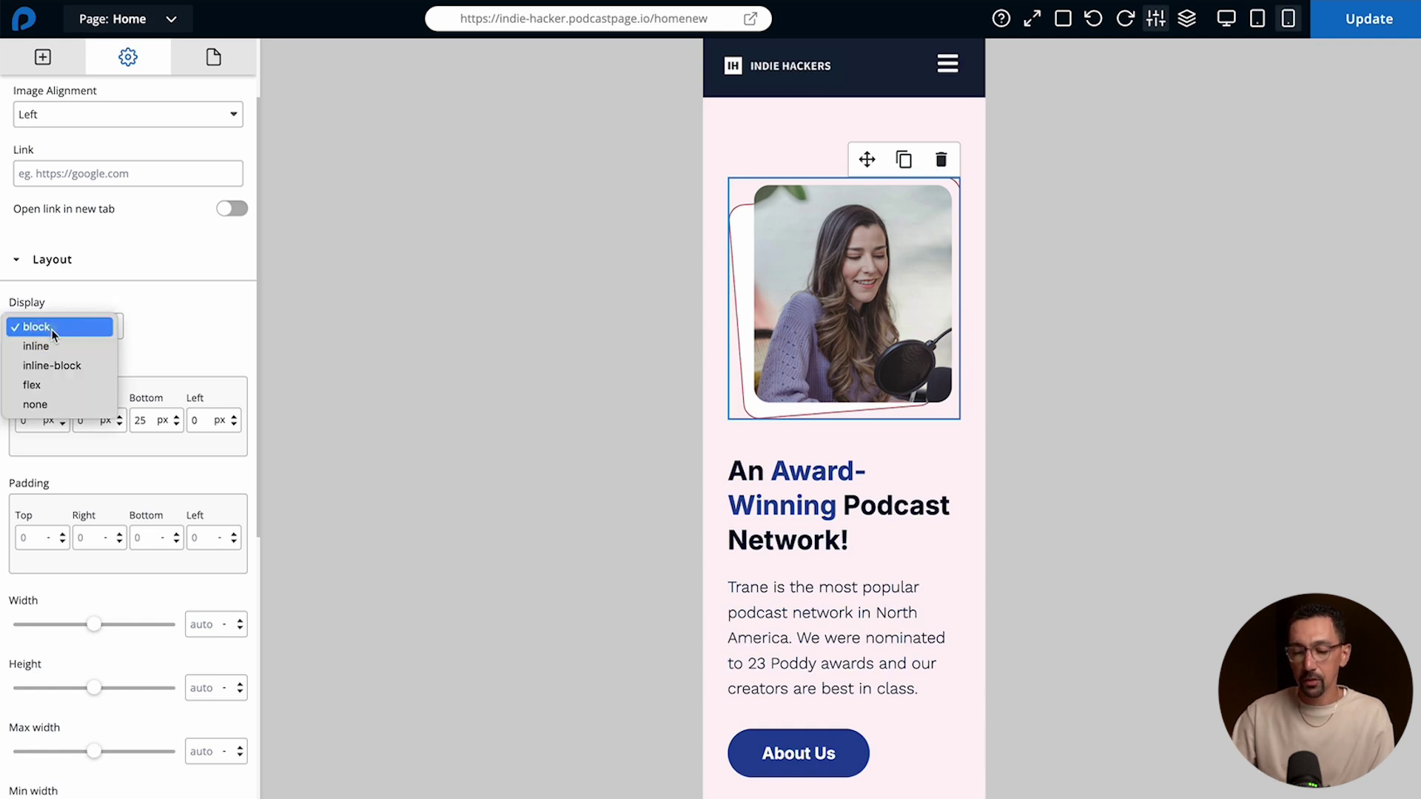
{"action": "left_click", "coordinate": [55, 398]}
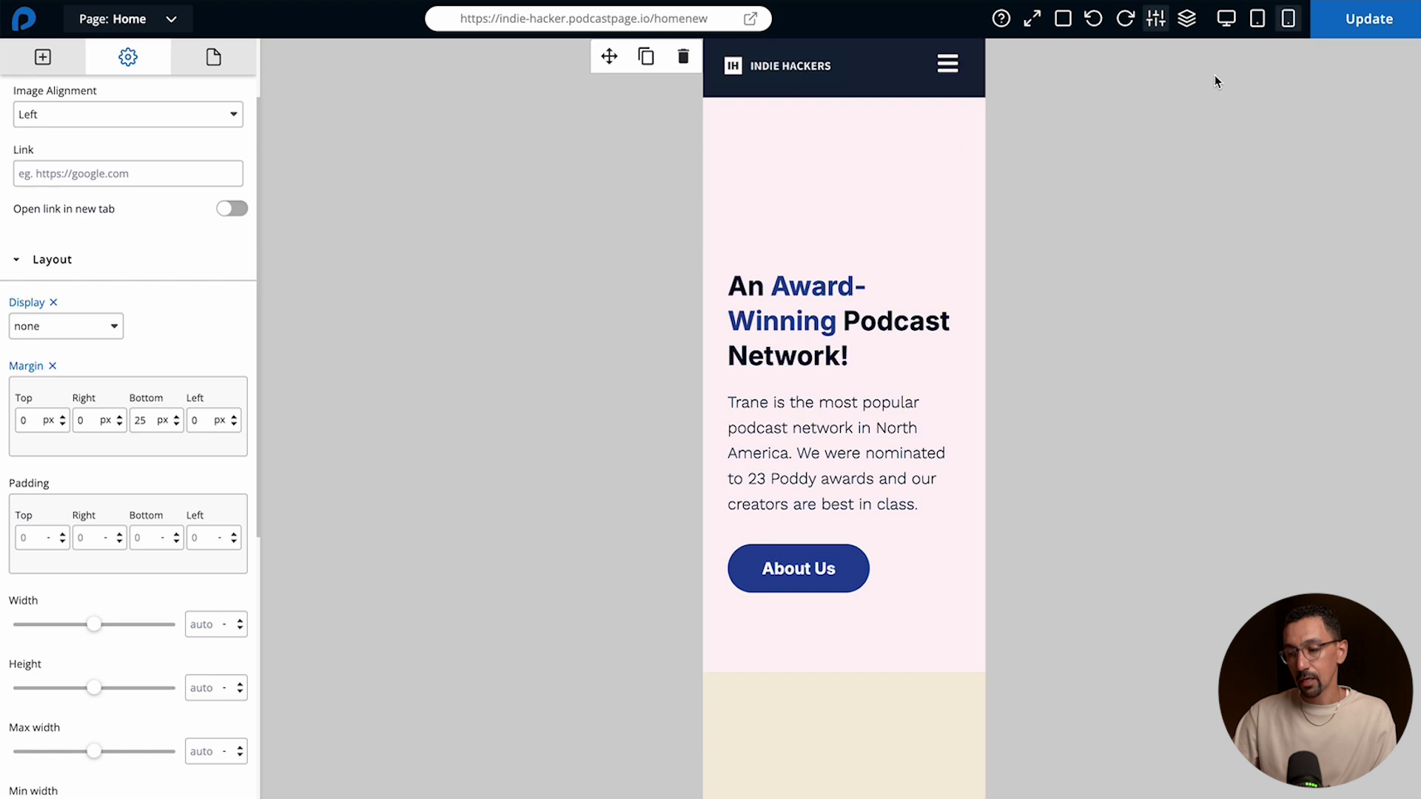
{"action": "left_click", "coordinate": [1257, 23]}
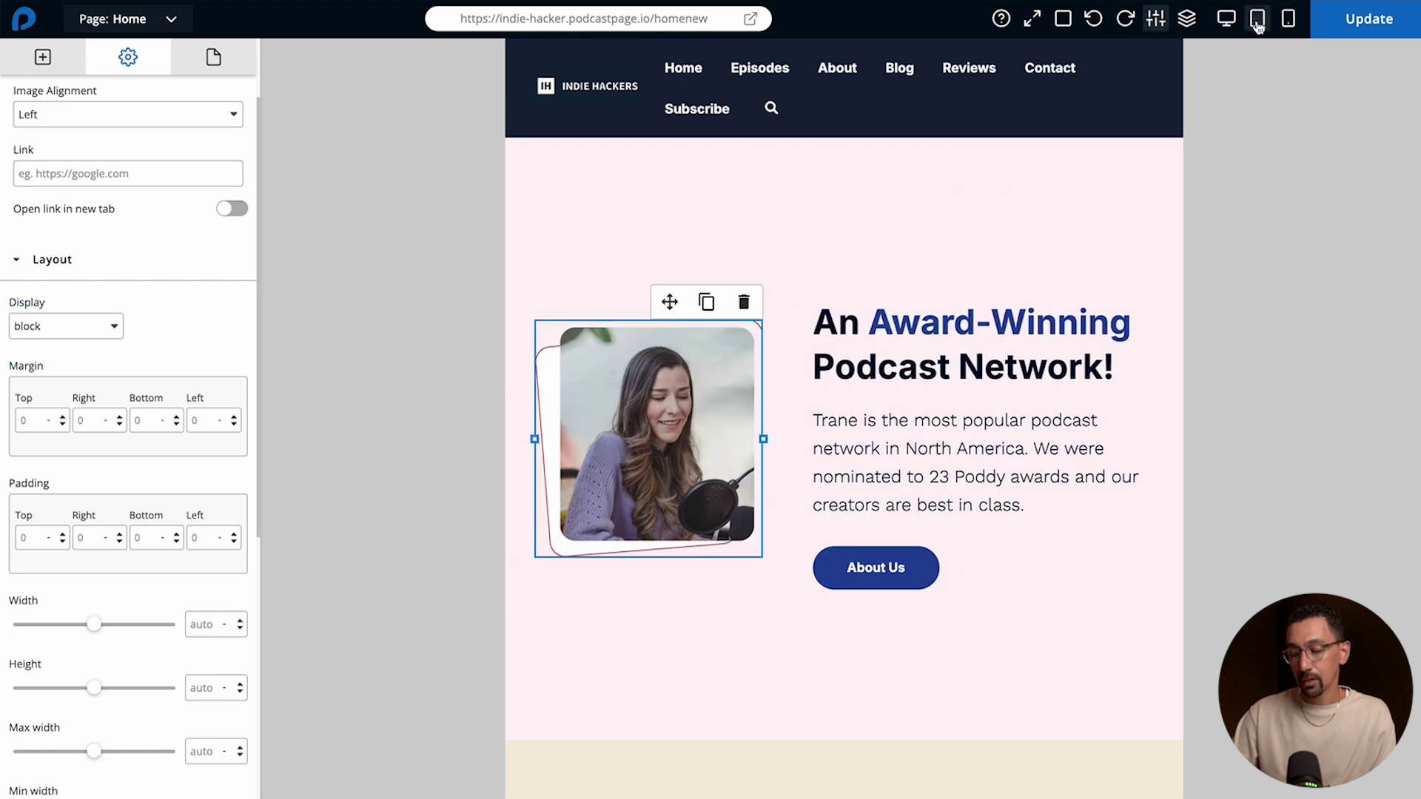
{"action": "left_click", "coordinate": [1227, 21]}
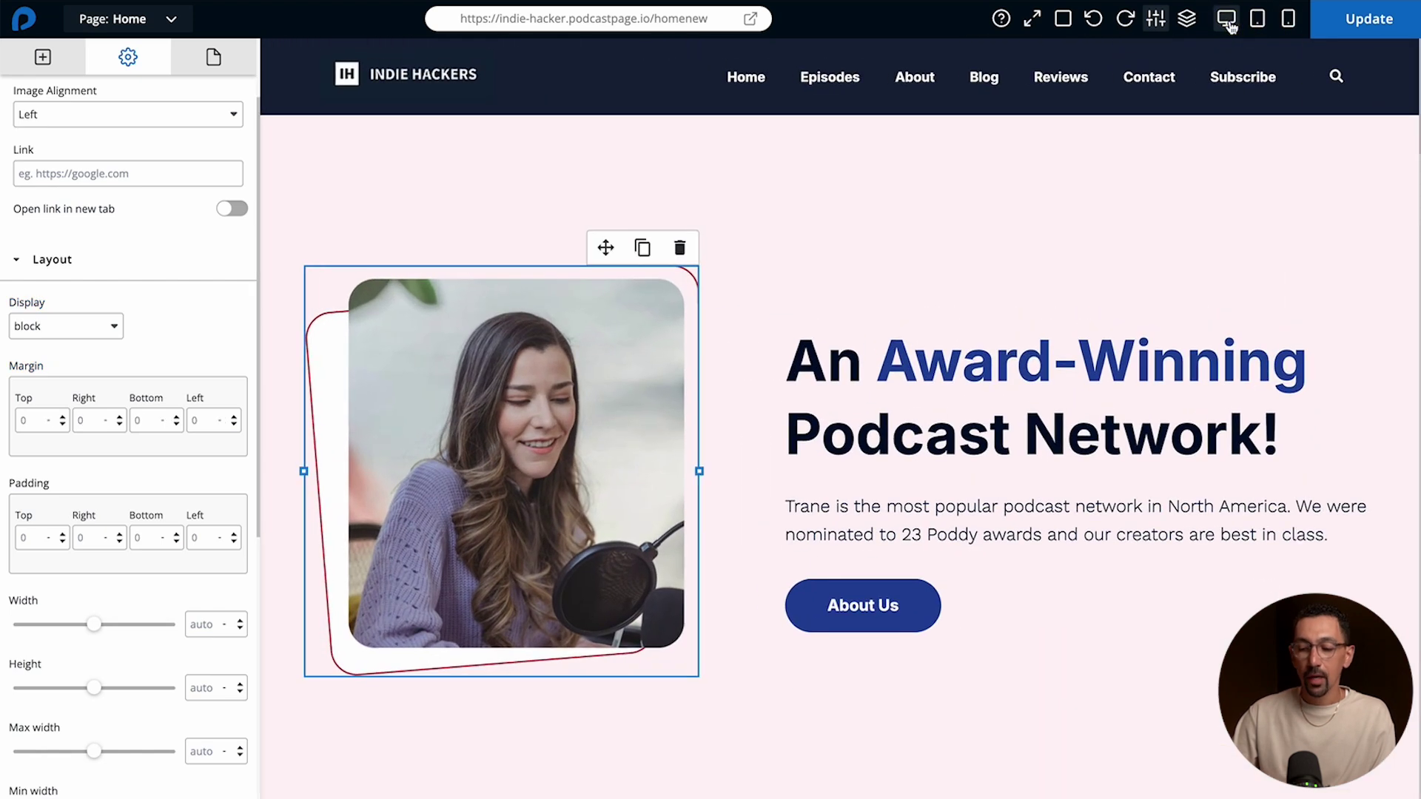